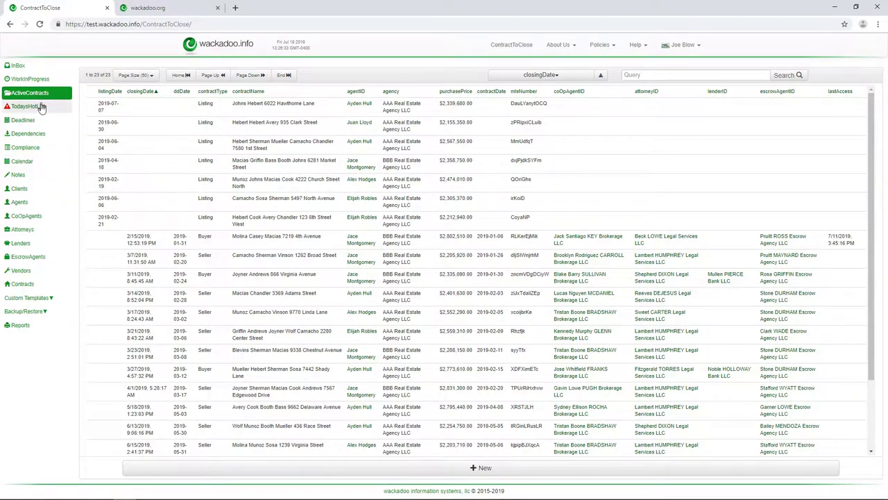
Start a new agent record with the agent's first and last name and company ZZZ Agency
click(19, 205)
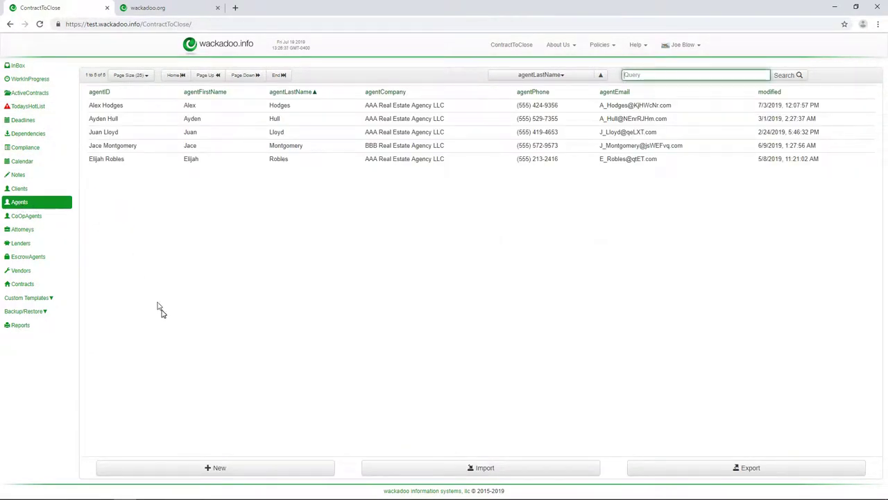
click(225, 470)
click(212, 90)
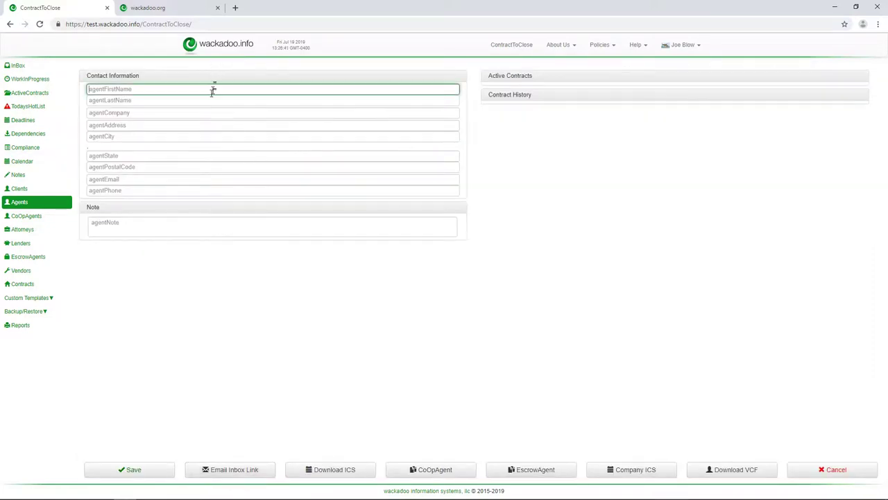
text(Adny)
key(Tab)
key(shift+Tab)
text(Andy)
key(Tab)
text(Agent)
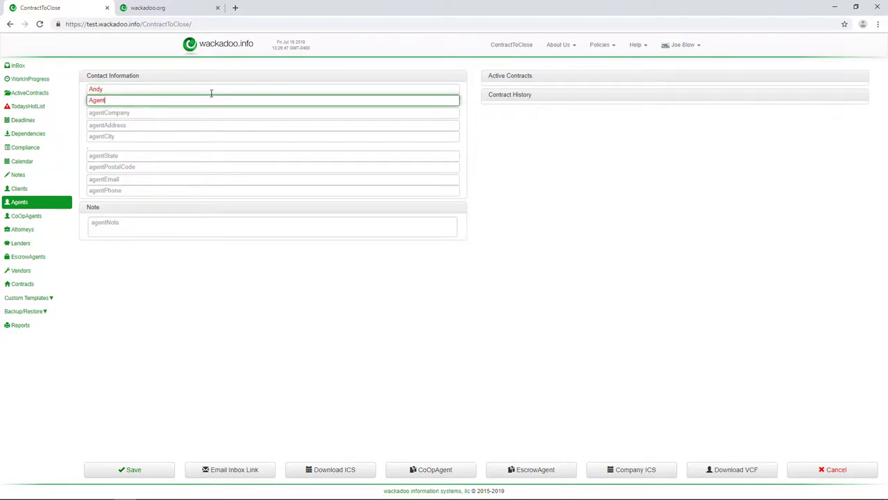
key(Tab)
text(ZZZ)
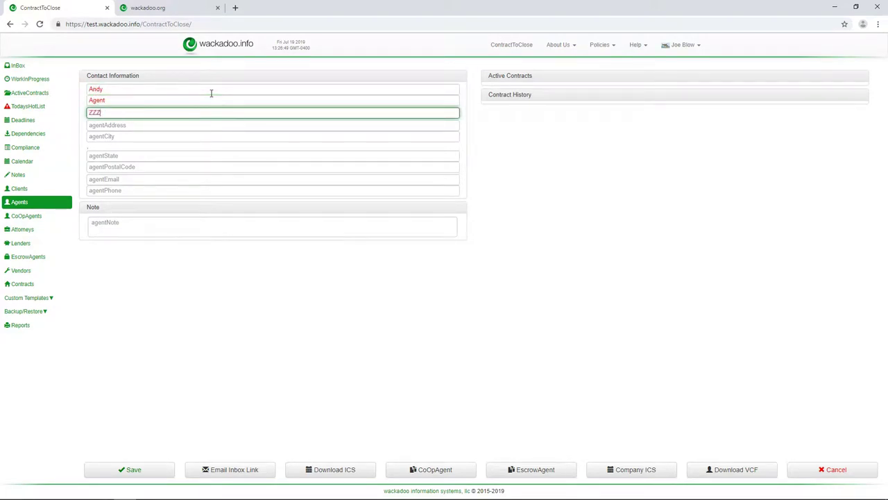
text( Agency)
Fill in the agent's street address, city, state and postal code
key(Tab)
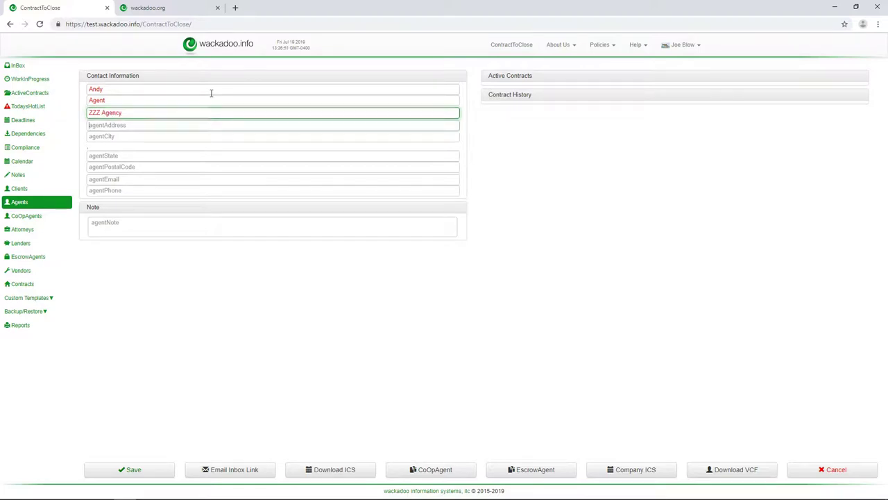
text(123)
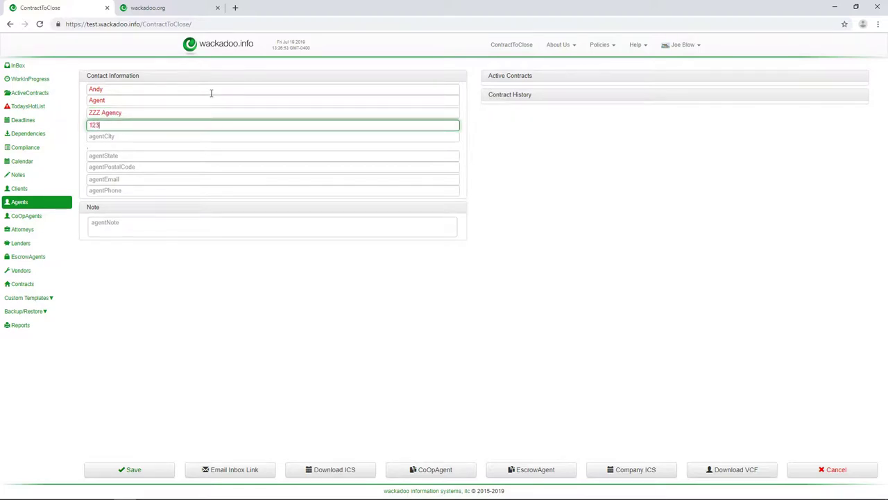
text( 4th St)
key(Tab)
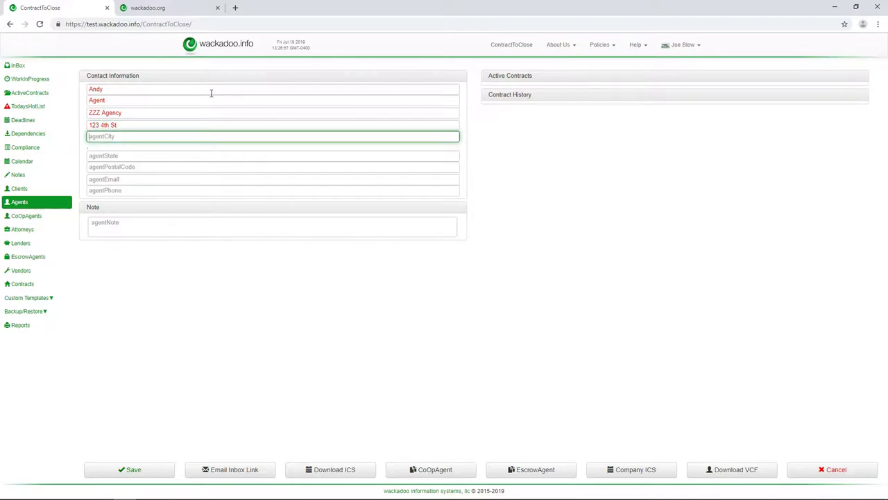
text(Five Corners)
key(Tab)
text(ST)
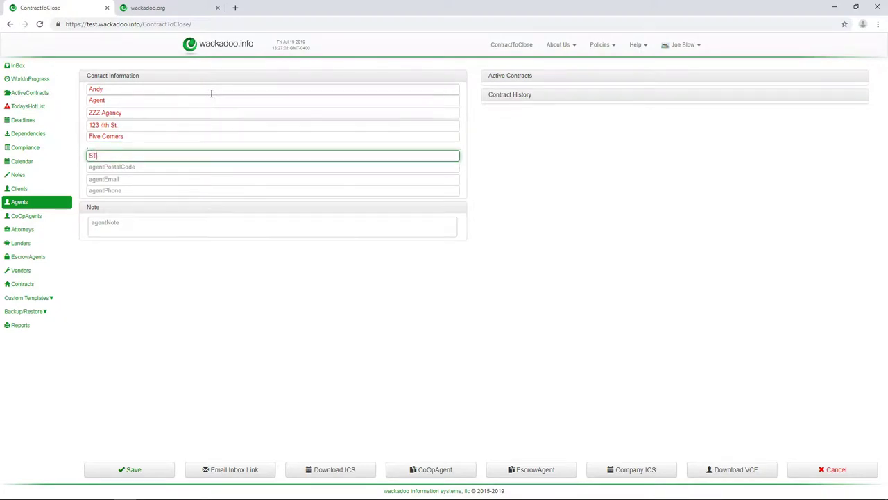
key(Tab)
text(12345)
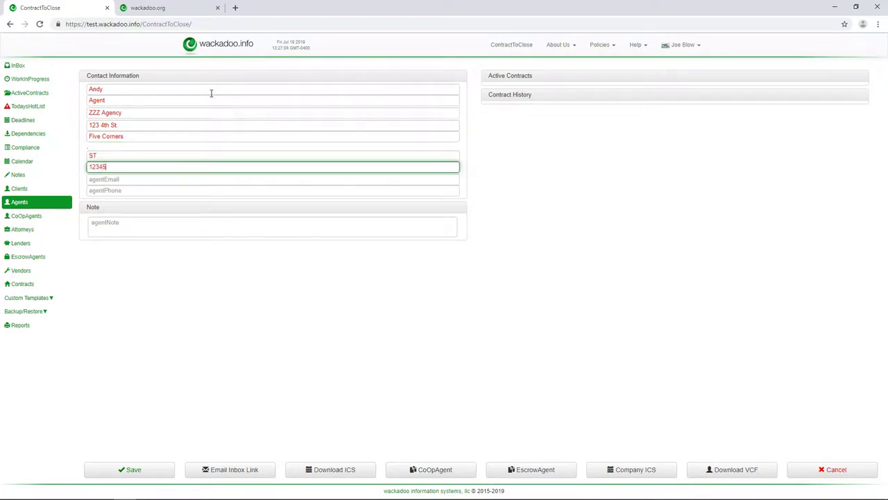
Add the agent's email, phone and note 'New agent referred to me by somebody...', then save
key(Tab)
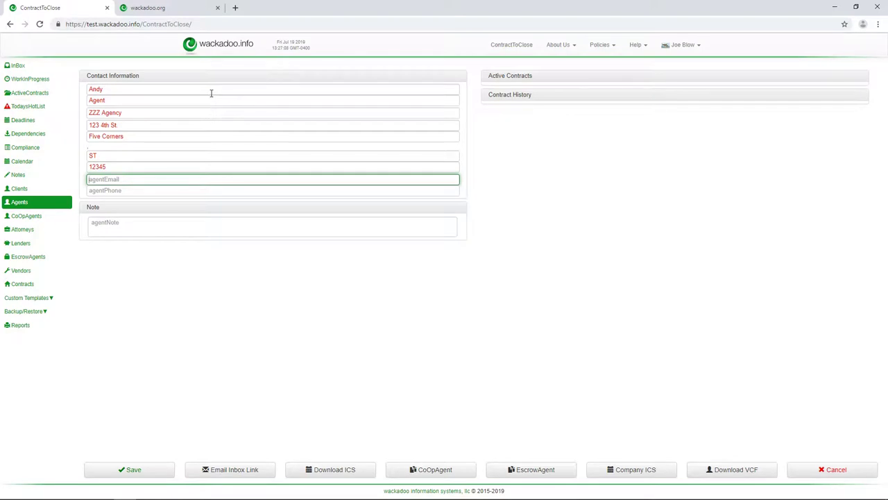
text(a@)
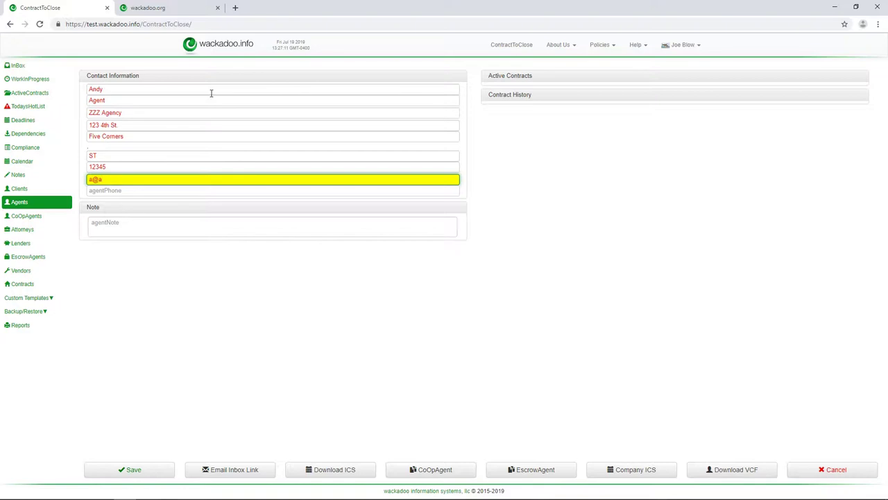
text(a fake)
key(Tab)
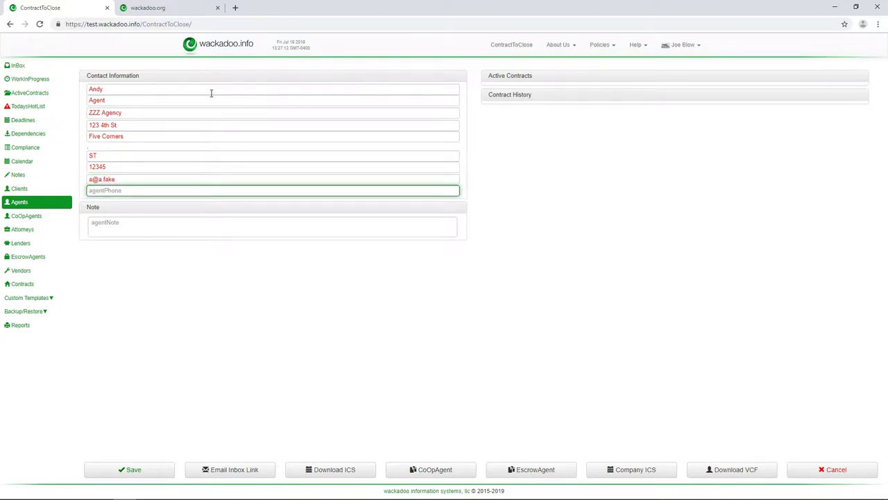
text(555 123 1234)
key(Tab)
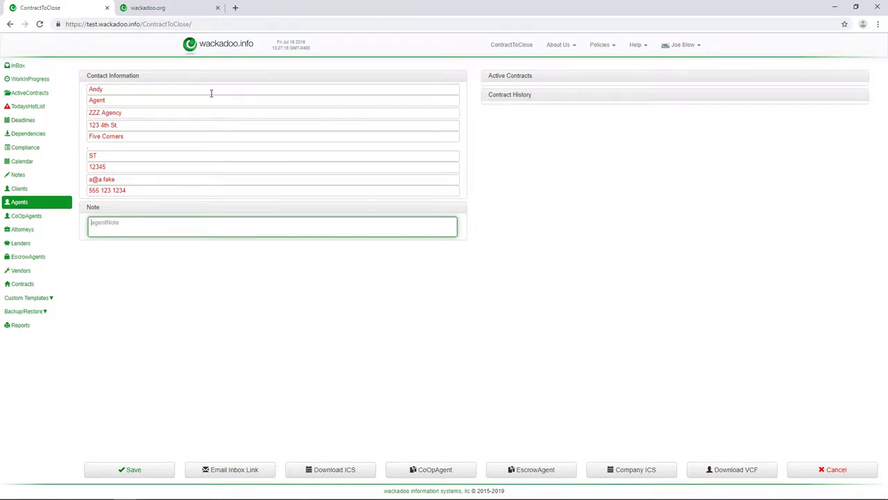
text(New agent referred to me by somebody...)
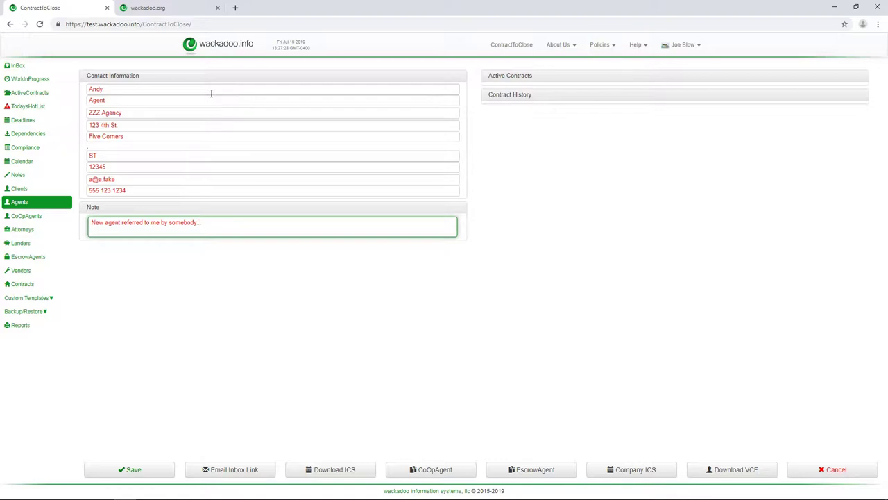
click(138, 472)
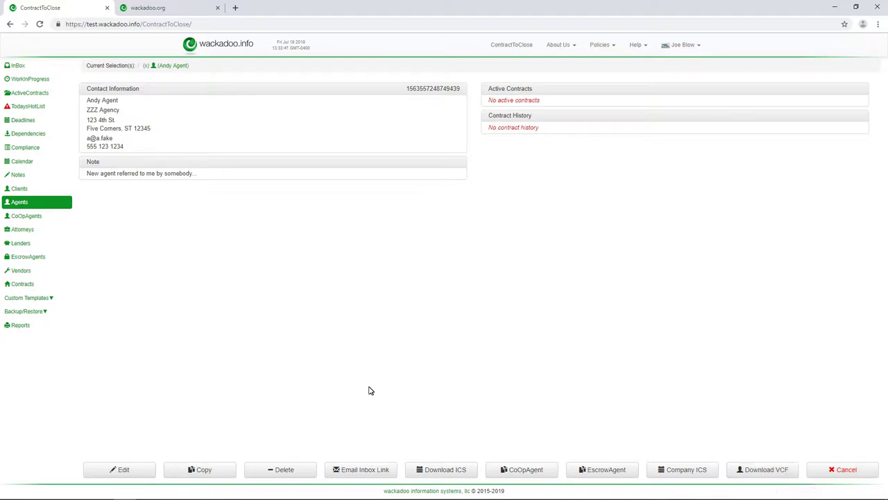
Return to the Agents list, which now includes the new ZZZ Agency agent
click(166, 66)
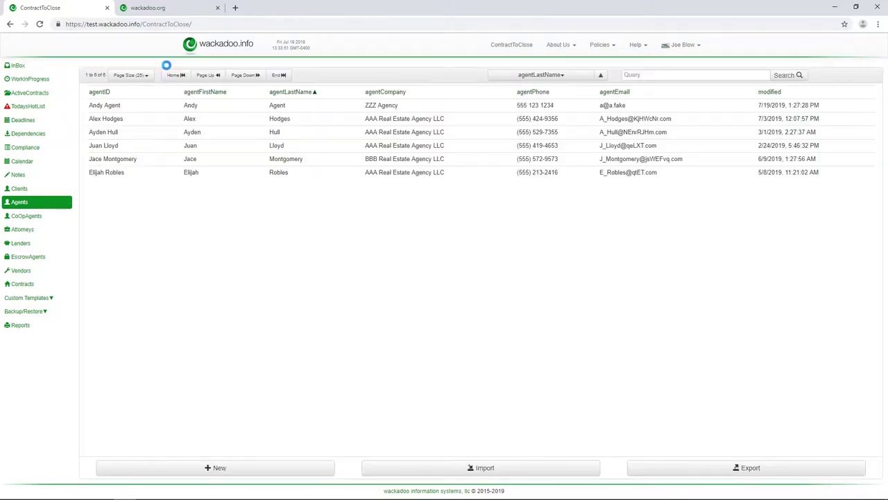
Go back to the Active Contracts table of 23 contracts
click(23, 96)
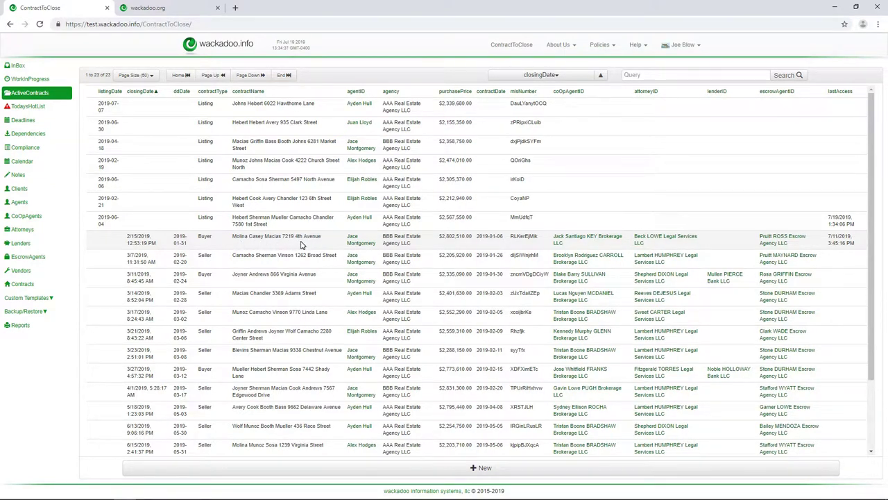
Replace the BBB Real Estate Agency agent's email with a new address, save, and draft the submission-link email
click(355, 244)
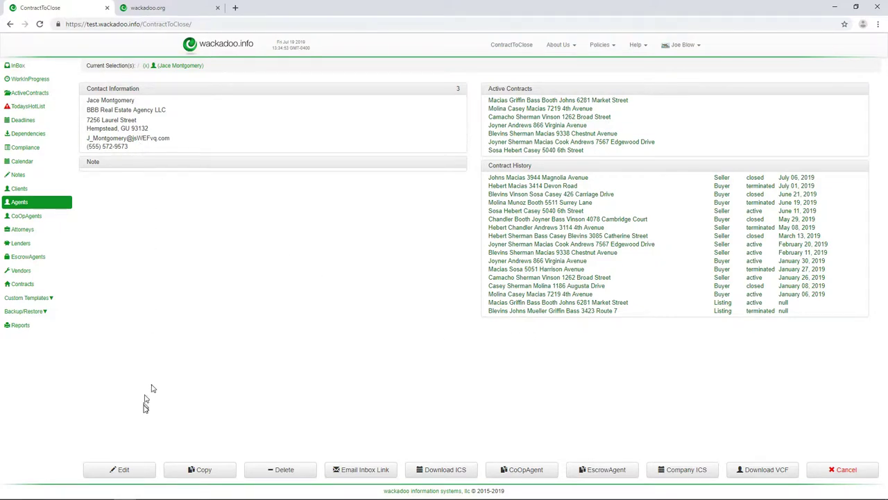
click(127, 469)
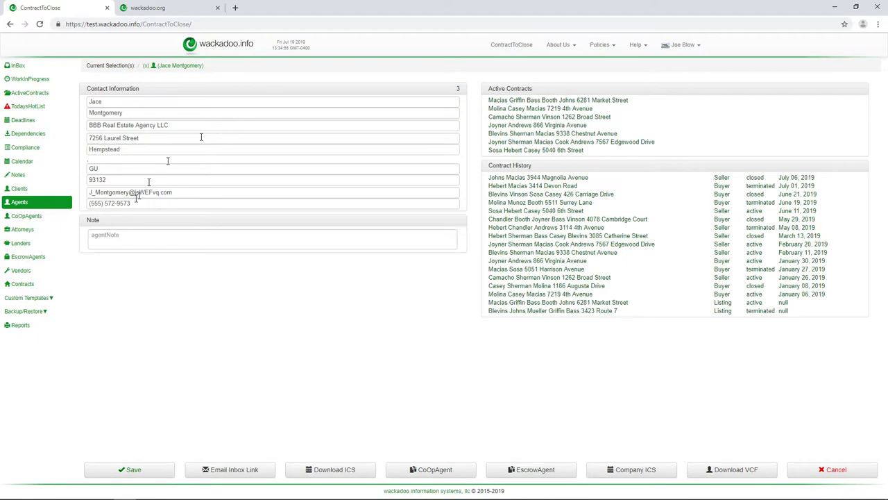
drag(170, 195, 24, 178)
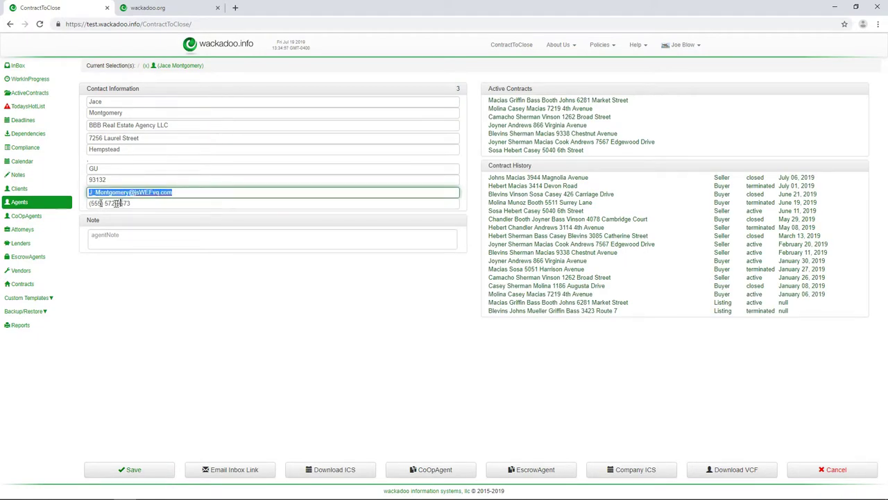
key(BackSpace)
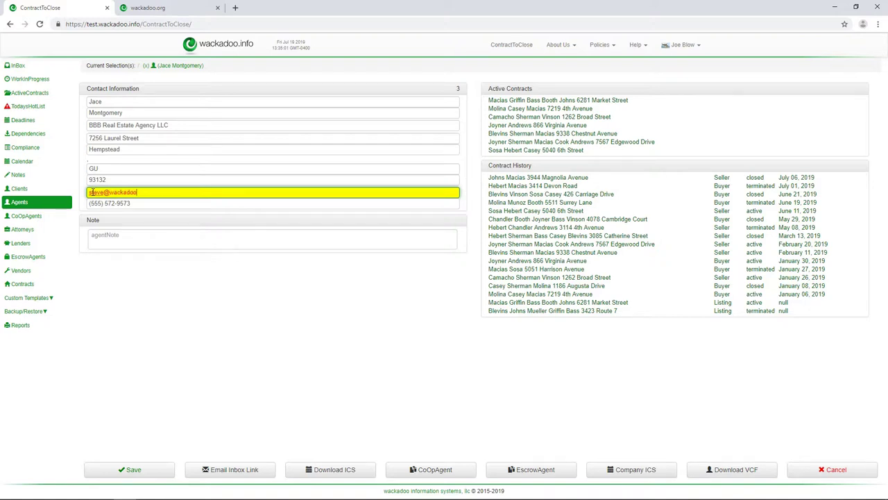
key(Tab)
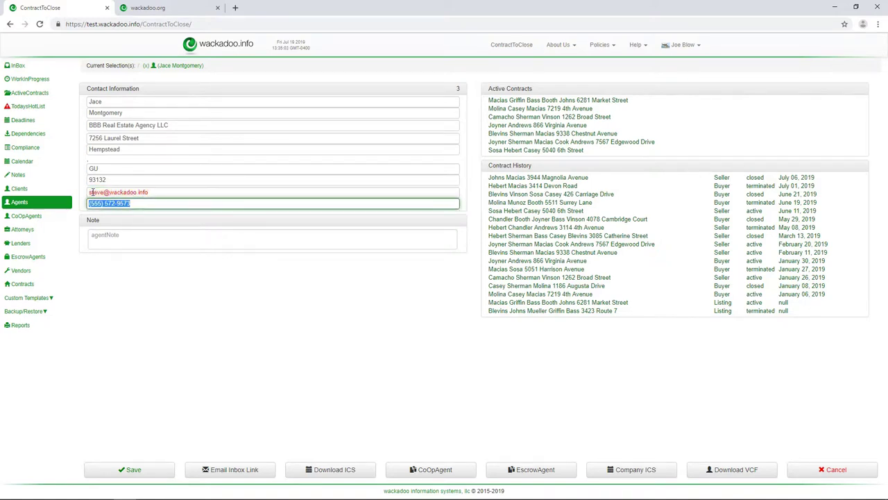
click(160, 473)
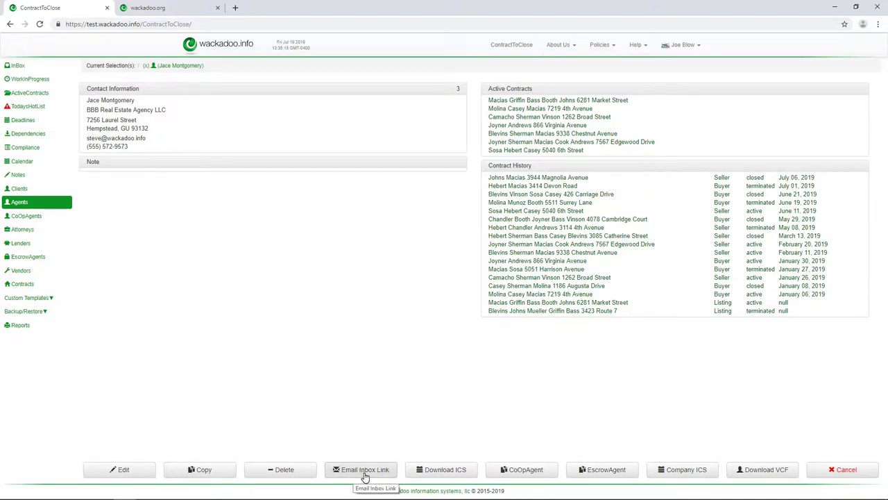
click(365, 469)
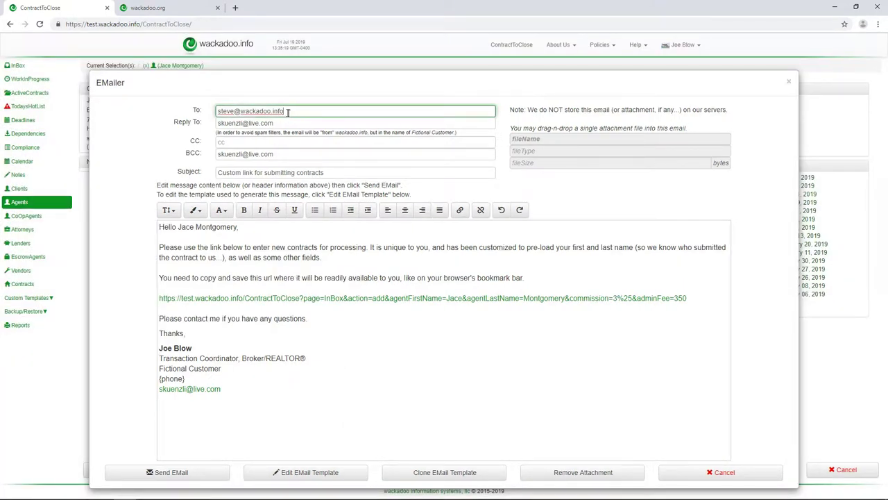
Remove the BCC recipient from the custom-link email
drag(274, 123, 187, 126)
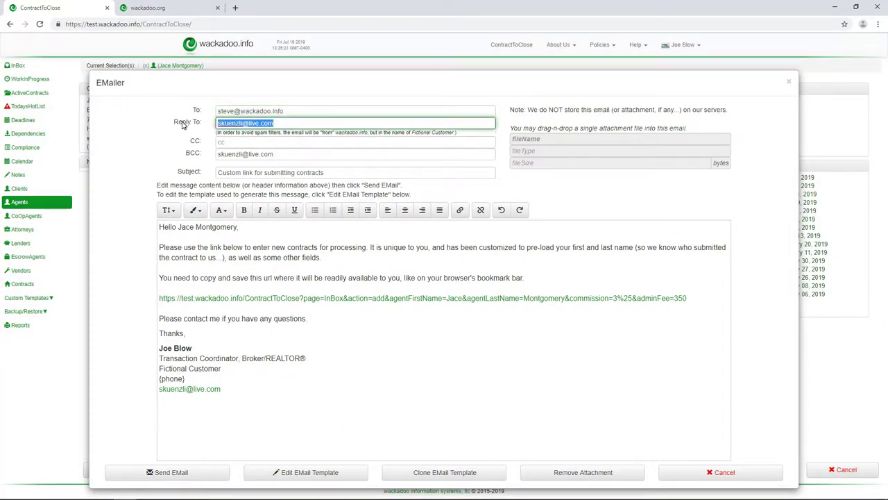
click(188, 133)
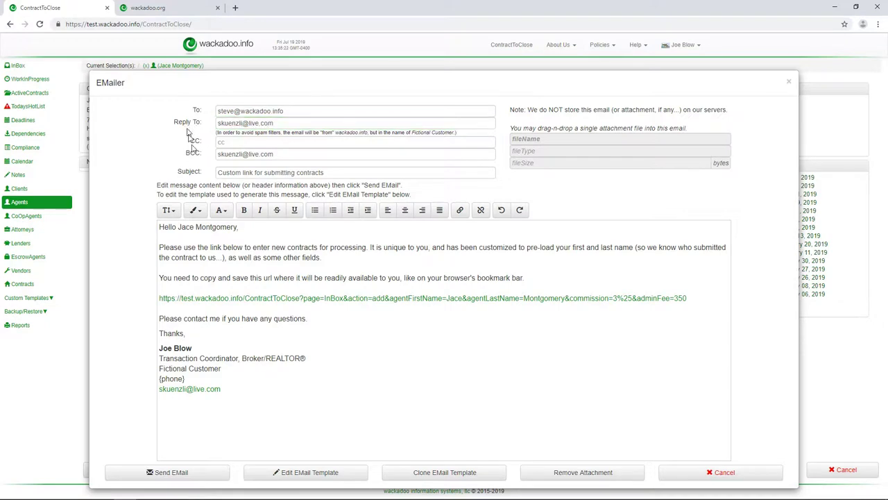
click(297, 153)
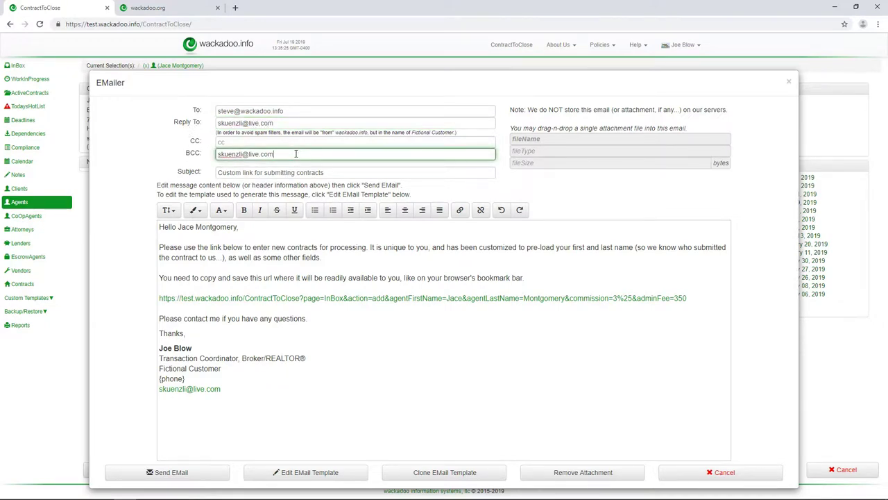
key(ctrl+a)
key(BackSpace)
click(165, 155)
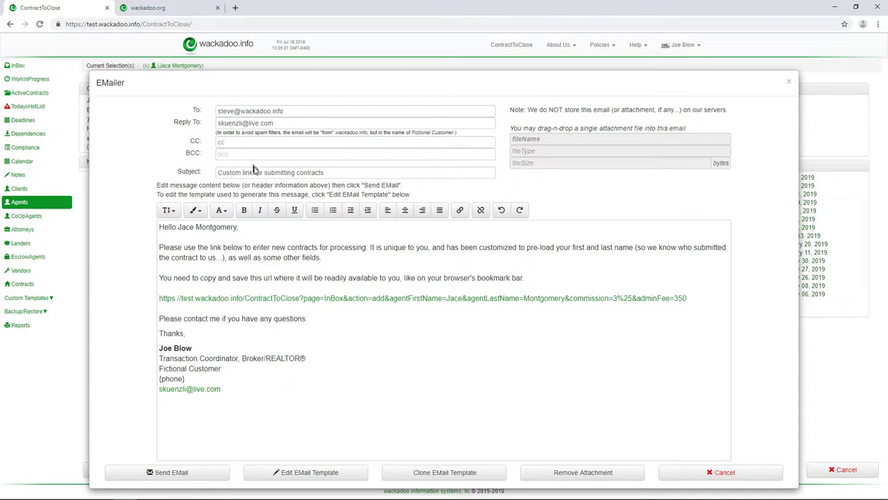
Append 0 to the subject so it ends in contracts0, then send and confirm the email
click(343, 174)
key(ctrl+a)
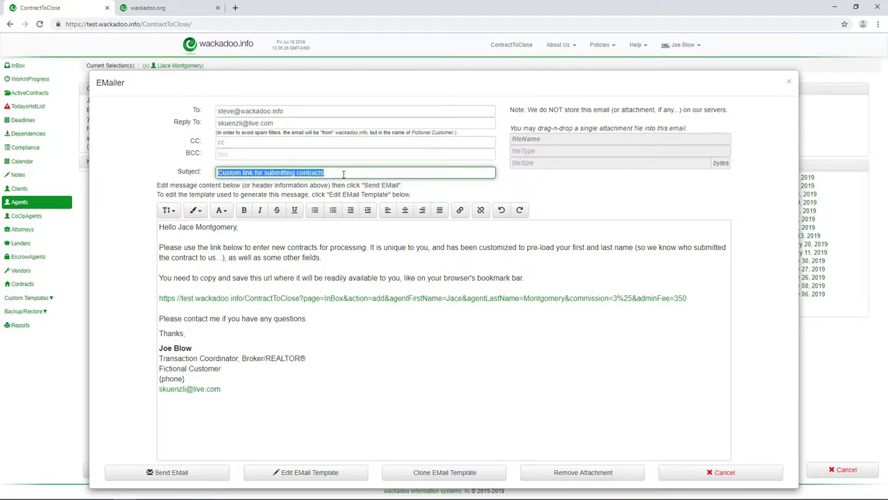
click(343, 174)
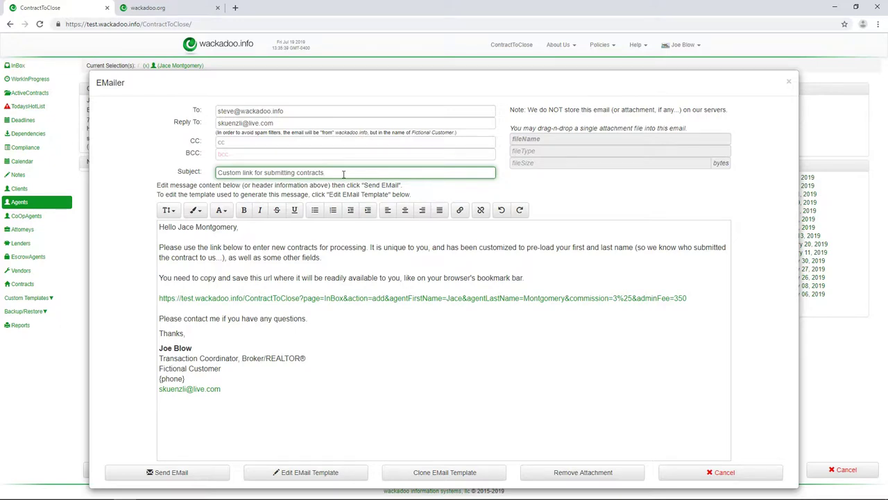
text(0)
click(172, 472)
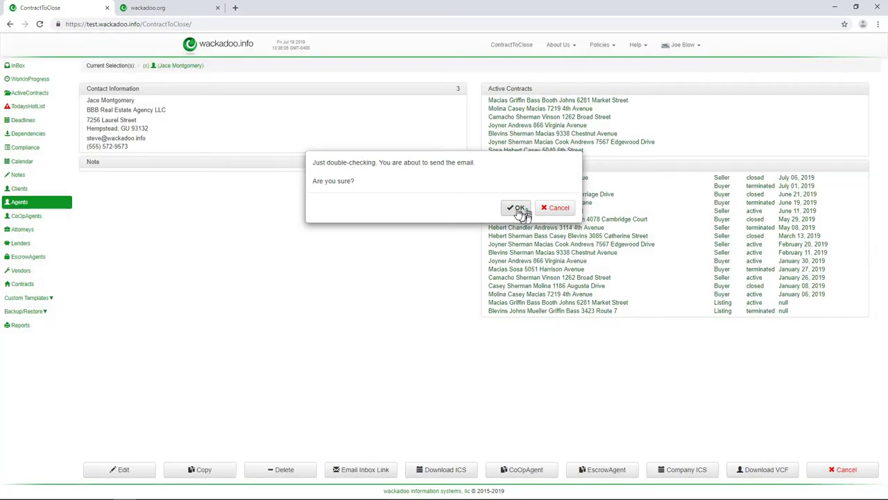
click(517, 207)
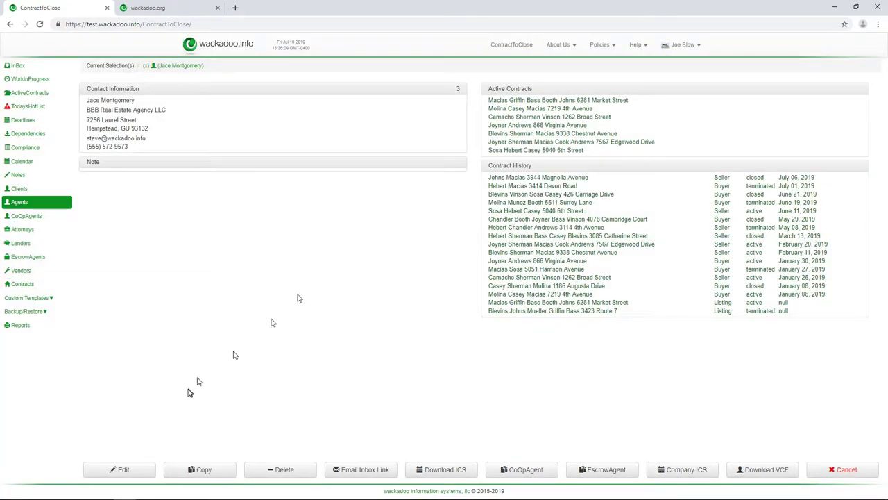
click(102, 490)
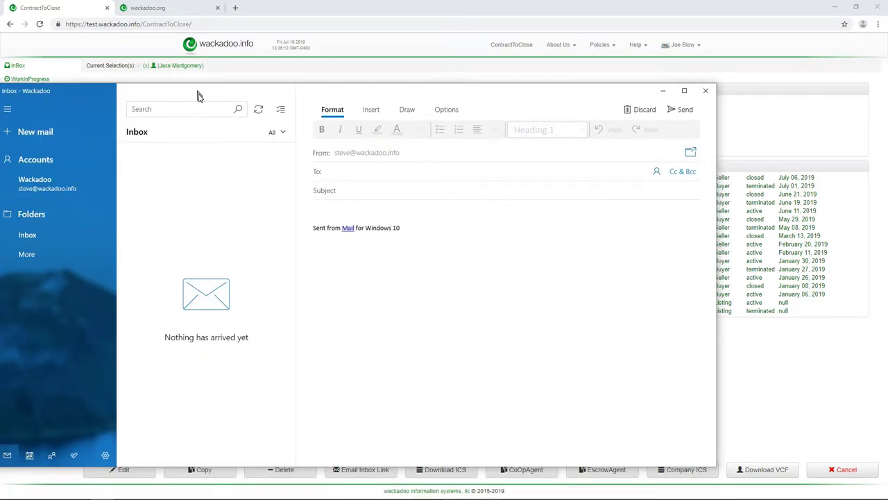
Sync the Mail inbox, open the newly arrived custom-link email, and close the browser
click(256, 111)
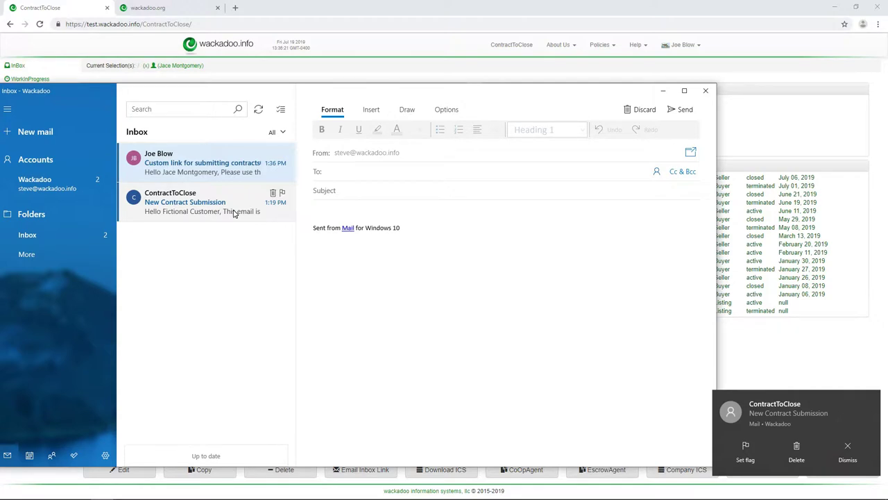
click(220, 173)
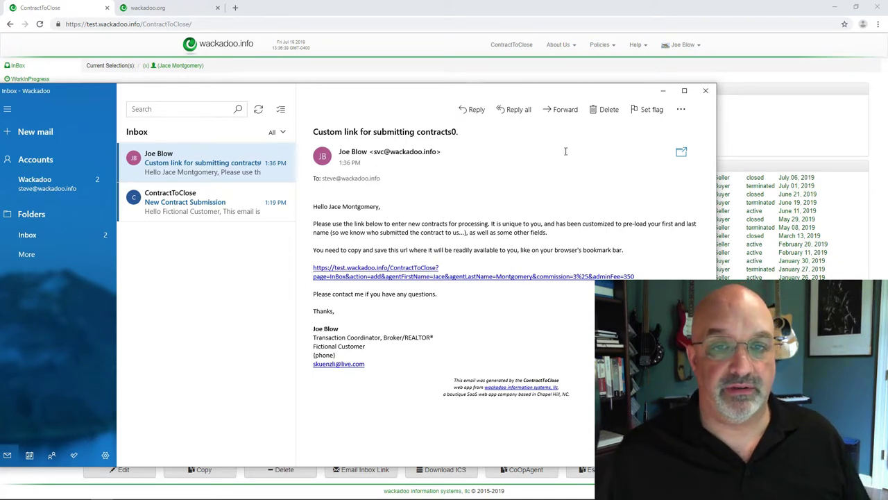
click(879, 10)
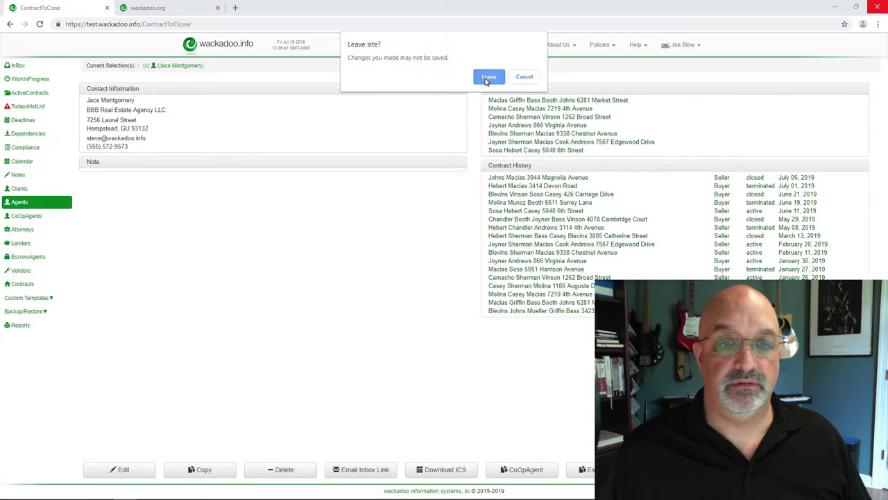
Leave the site and open the contract-submission link from the email in the browser
click(489, 77)
drag(437, 93, 484, 32)
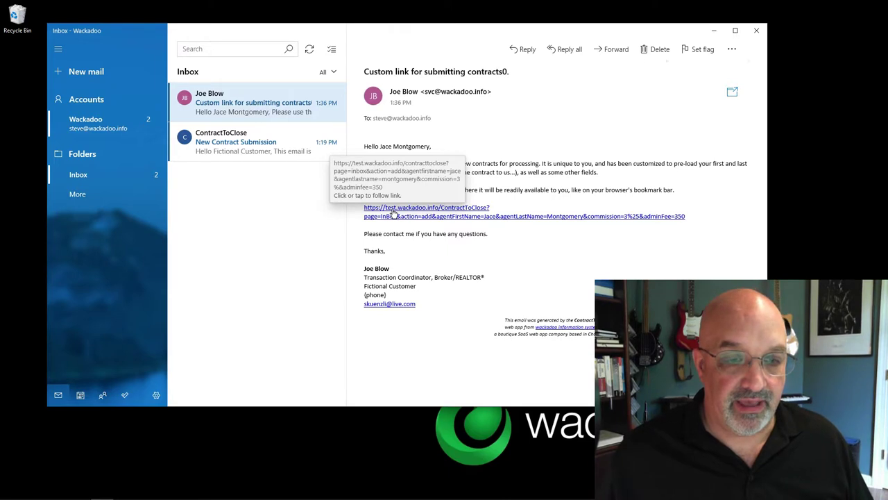
click(393, 214)
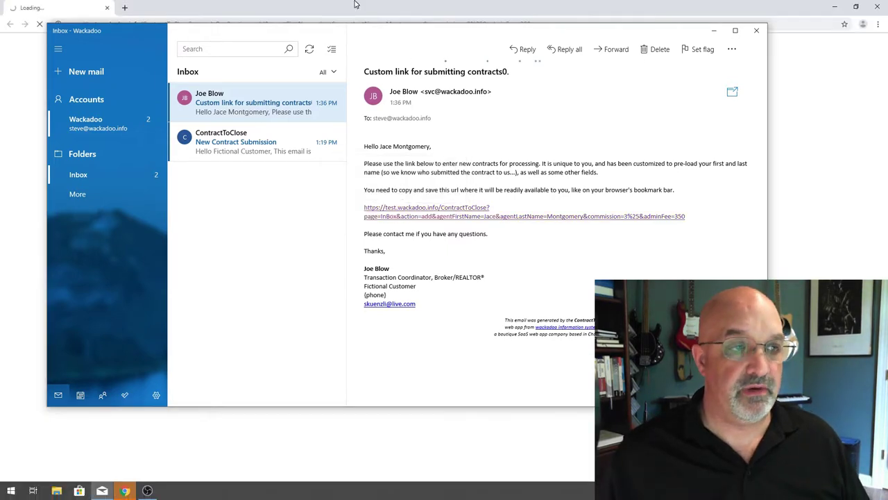
click(352, 4)
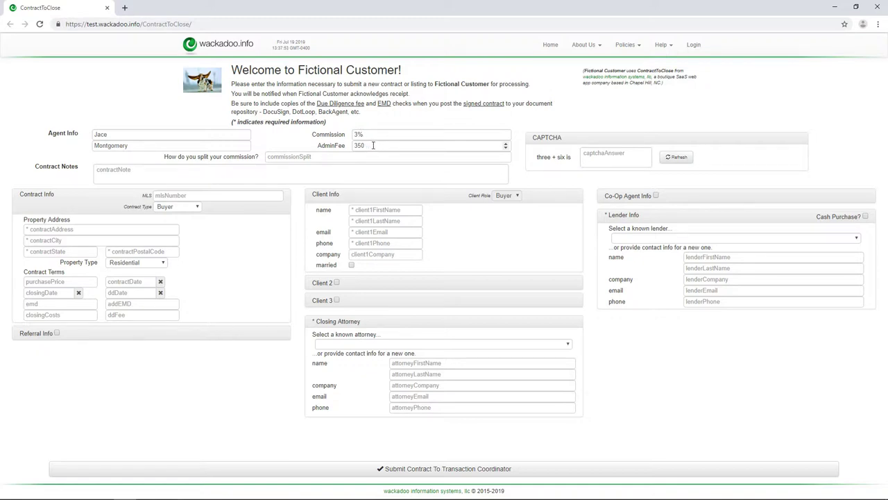
Inspect the prefilled 350 admin fee, commission and agent name fields, then reopen the emailed link
drag(372, 145, 329, 149)
key(BackSpace)
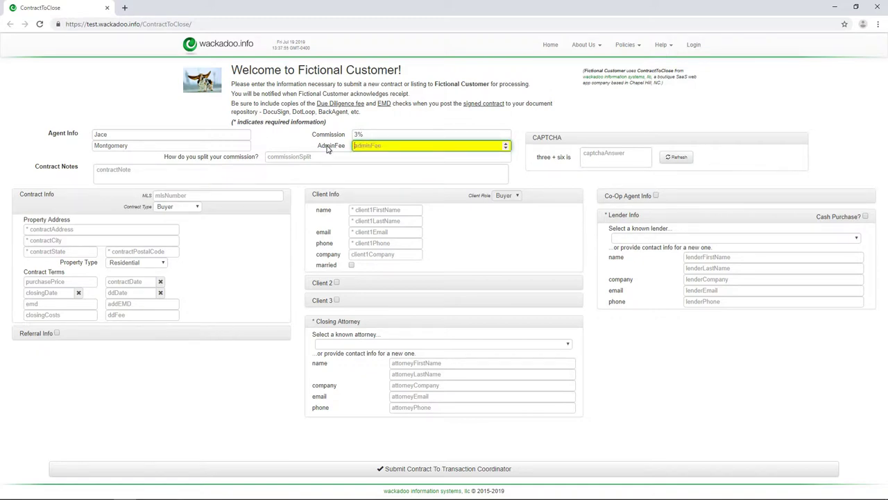
text(350)
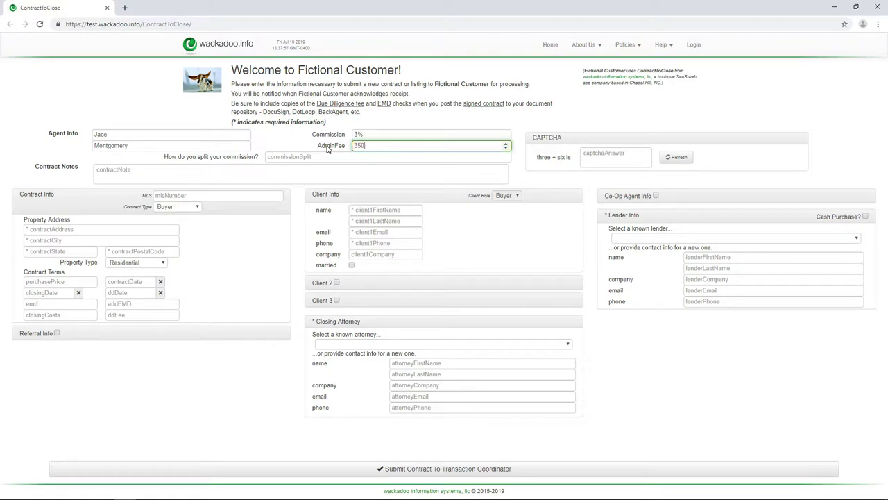
click(404, 135)
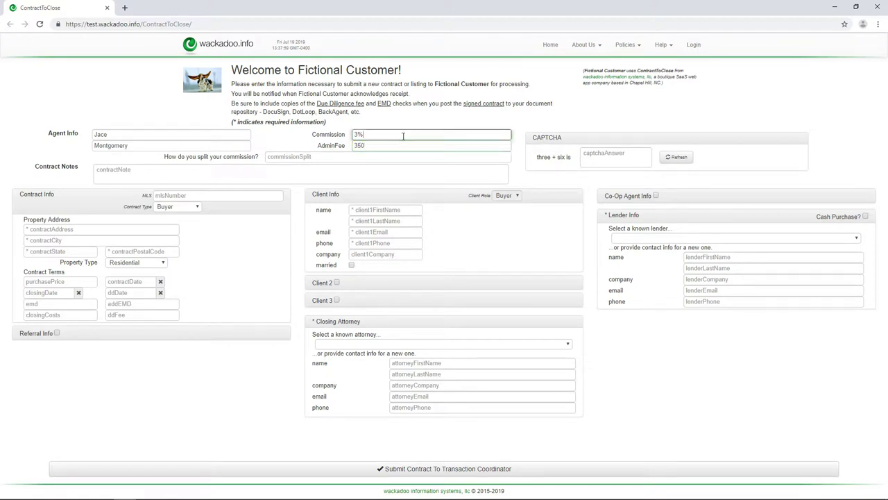
key(BackSpace)
key(BackSpace)
click(144, 146)
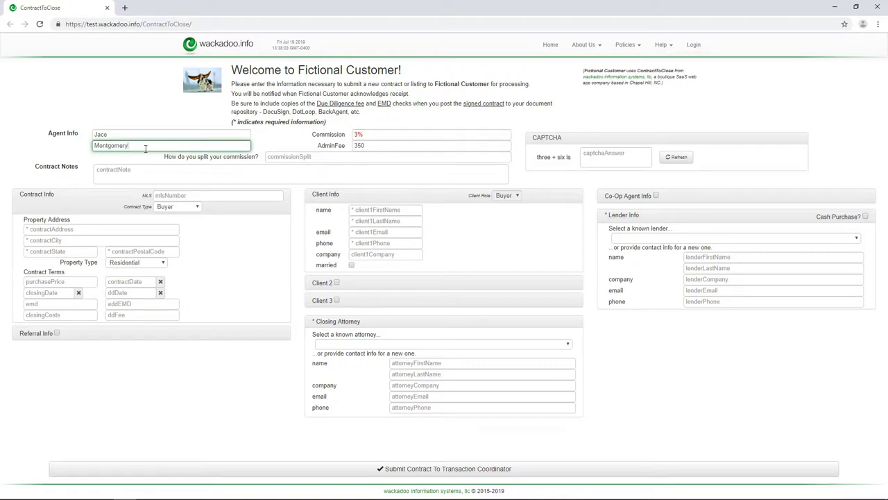
double_click(145, 148)
key(BackSpace)
key(ctrl+z)
click(106, 10)
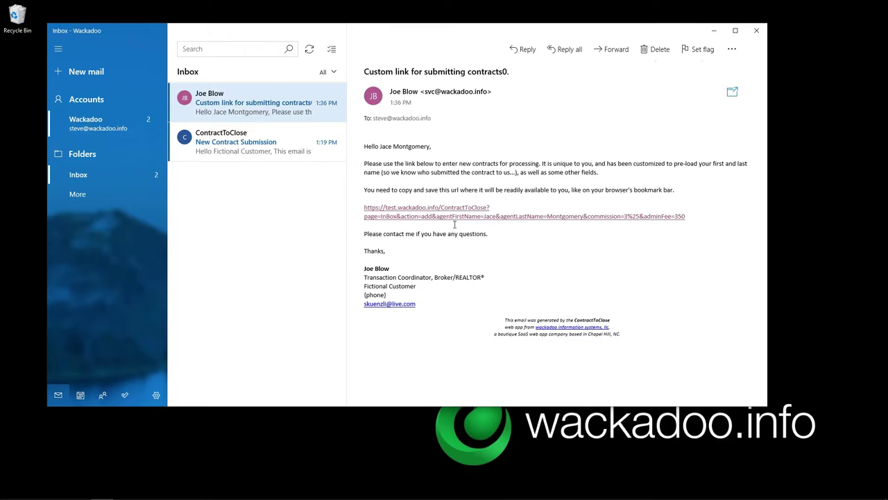
click(444, 210)
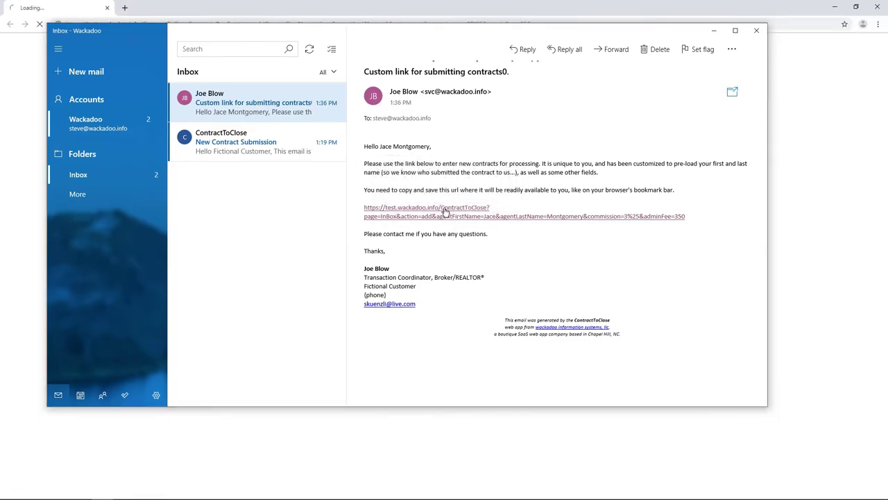
Navigate from the loading submission page to the wackadoo.info home site
click(347, 4)
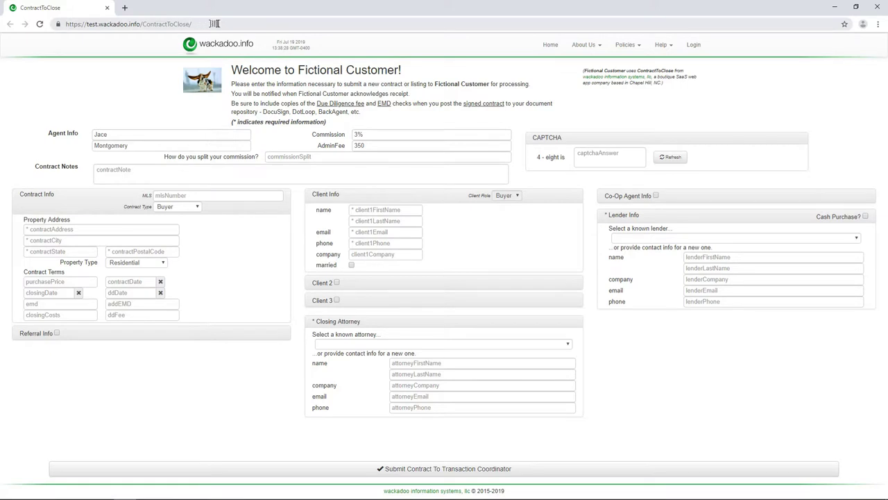
click(222, 25)
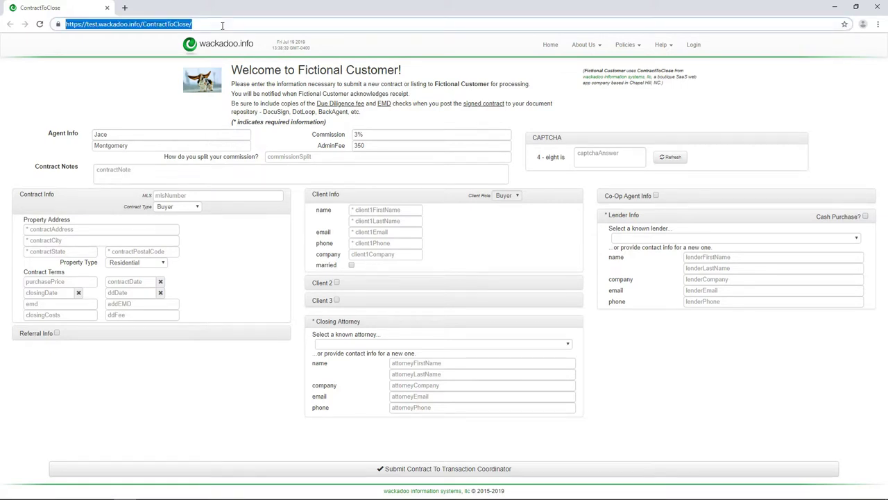
click(224, 28)
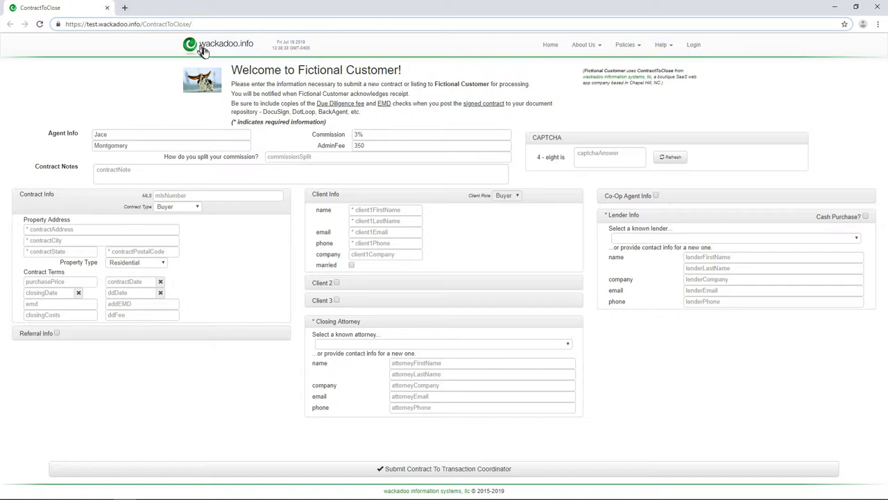
click(208, 51)
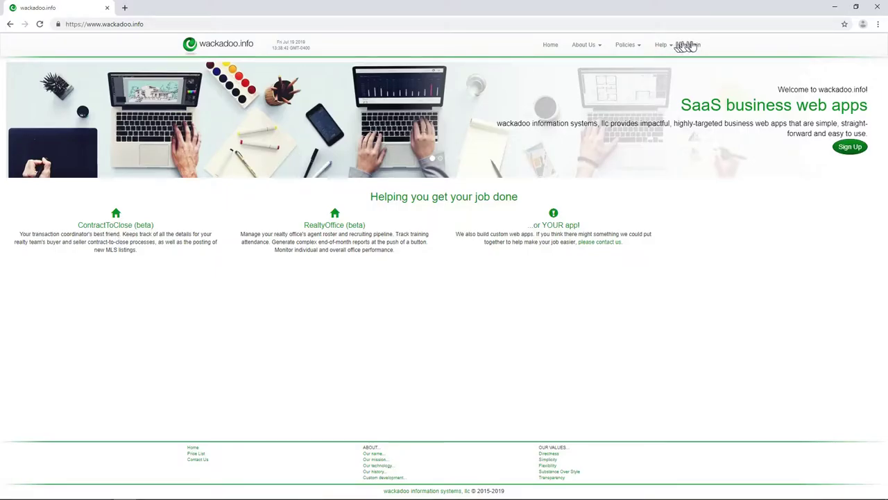
Sign in, open ContractToClose's Active Contracts, and bring the link email back up
click(691, 45)
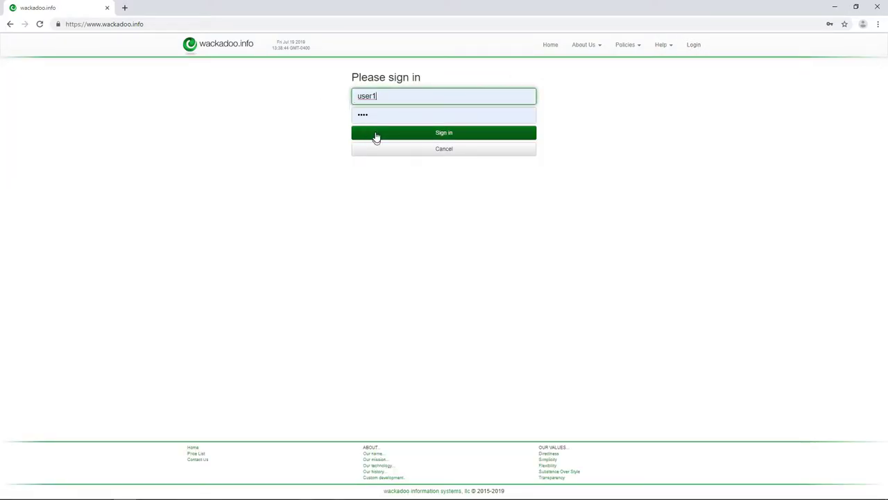
click(375, 132)
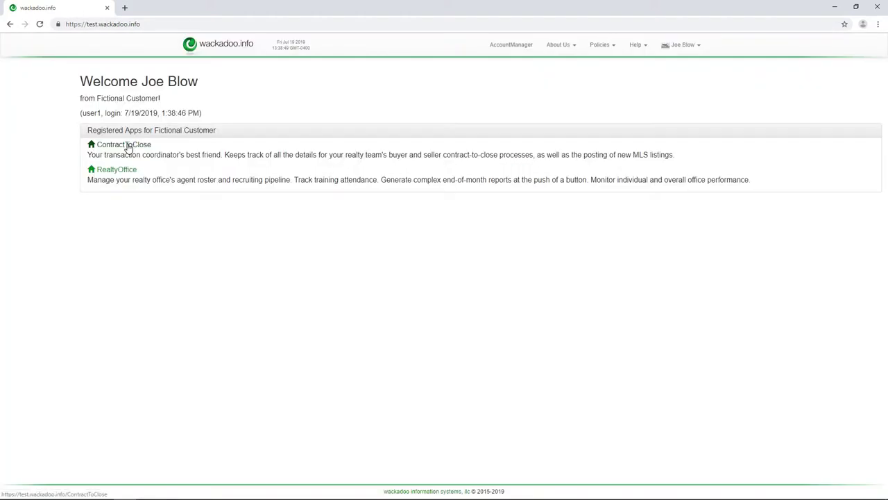
click(129, 145)
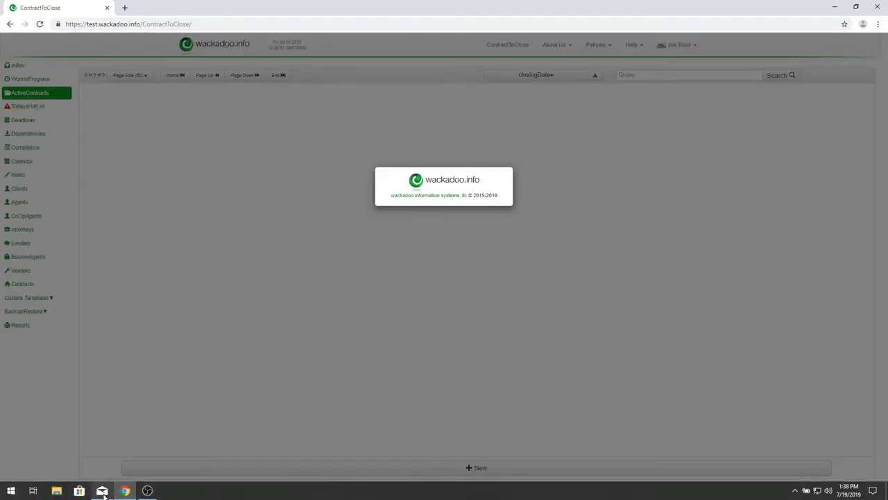
click(102, 490)
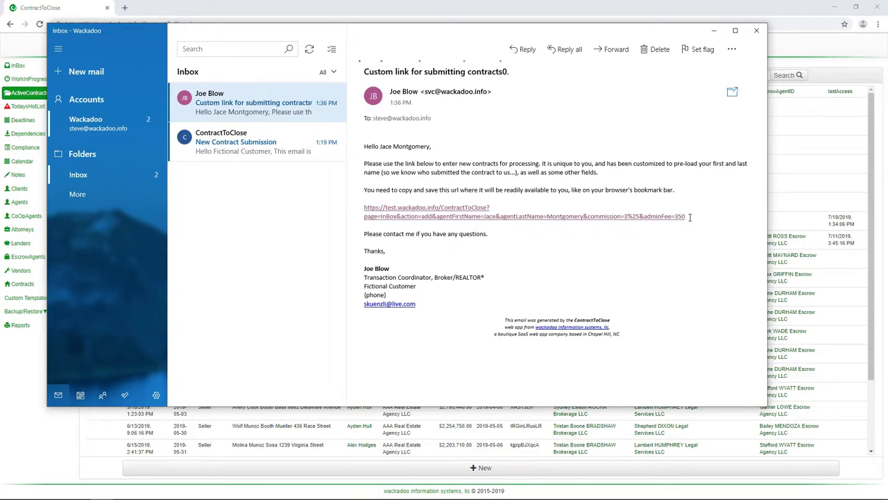
Copy the emailed submission link and save it as a 'New Contract' bookmark on the bookmarks bar
drag(685, 216, 478, 199)
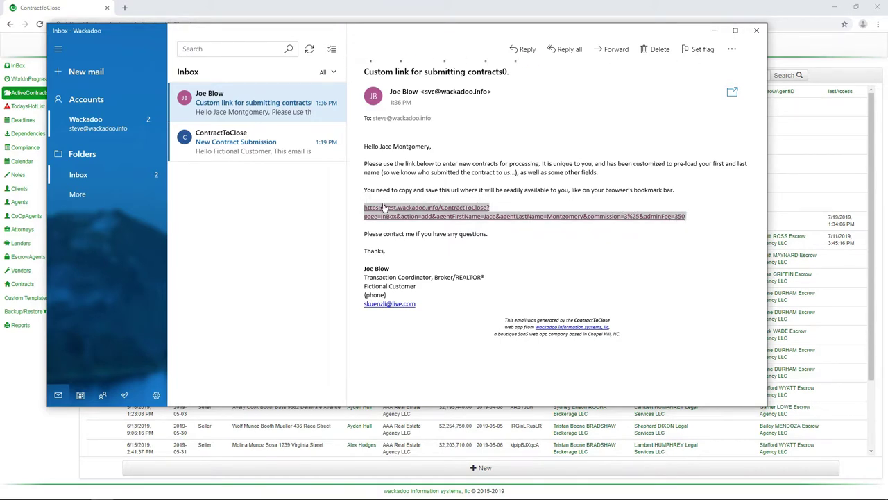
click(340, 4)
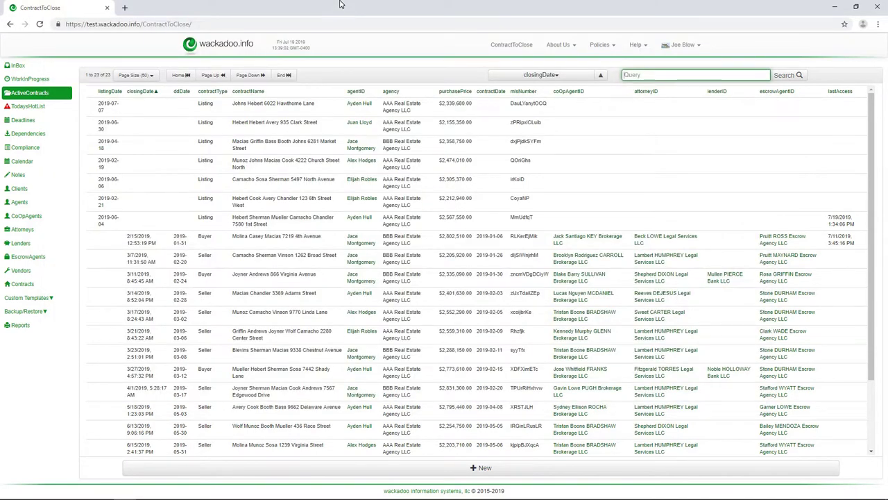
key(ctrl+shift+b)
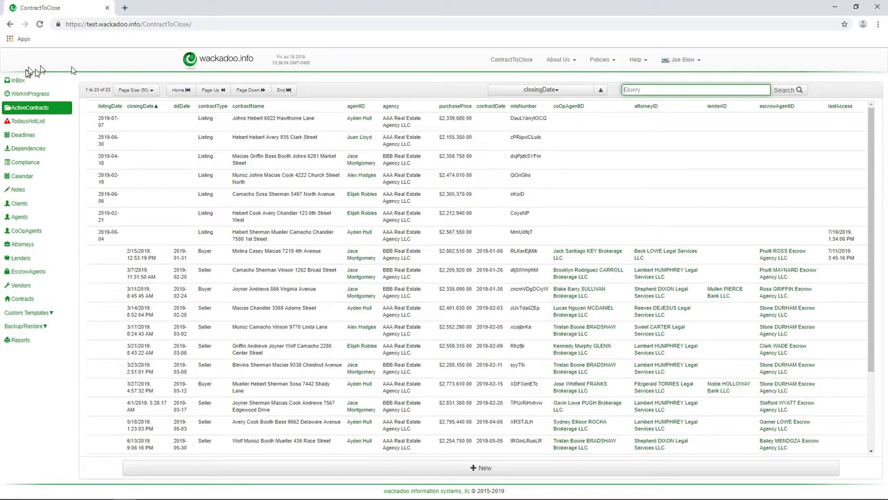
right_click(86, 43)
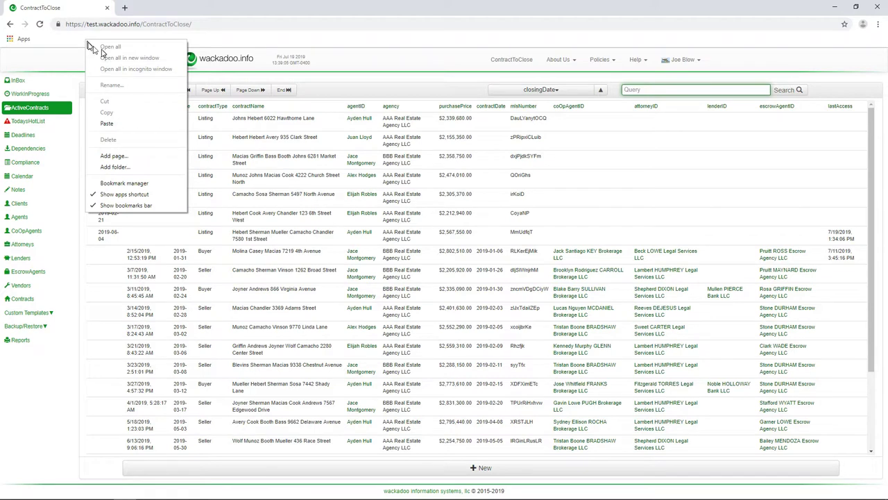
click(109, 158)
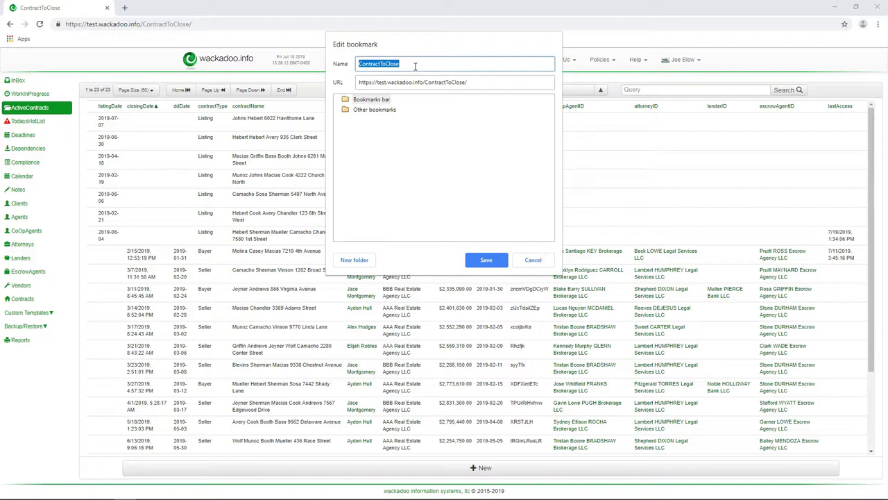
text(New Contract)
key(Tab)
key(ctrl+v)
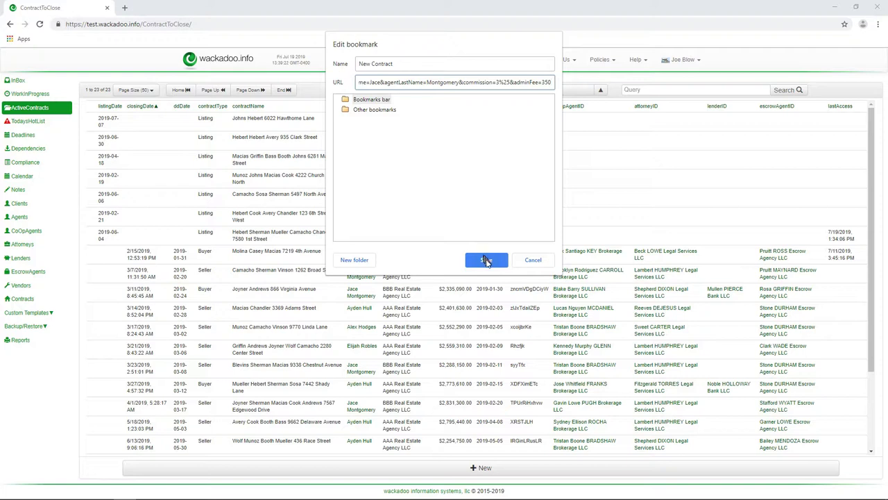
click(486, 260)
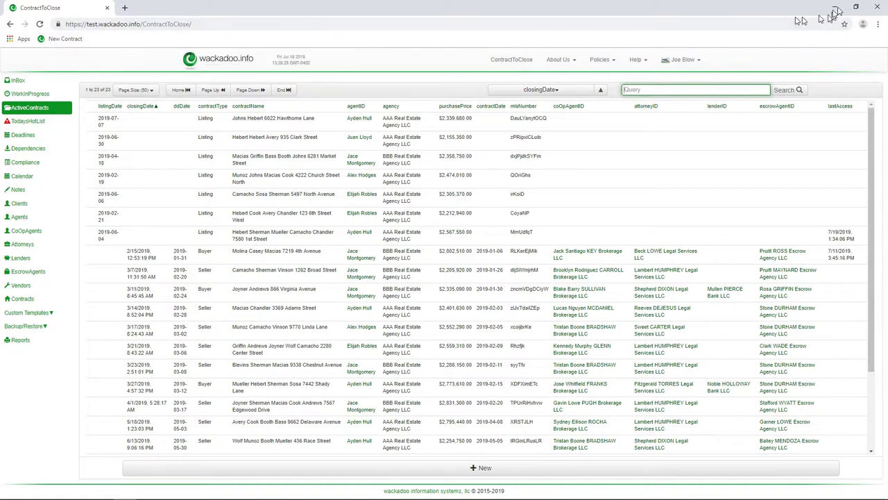
Restart the browser, open the New Contract bookmark's submission form, and return to the Mail inbox
click(880, 9)
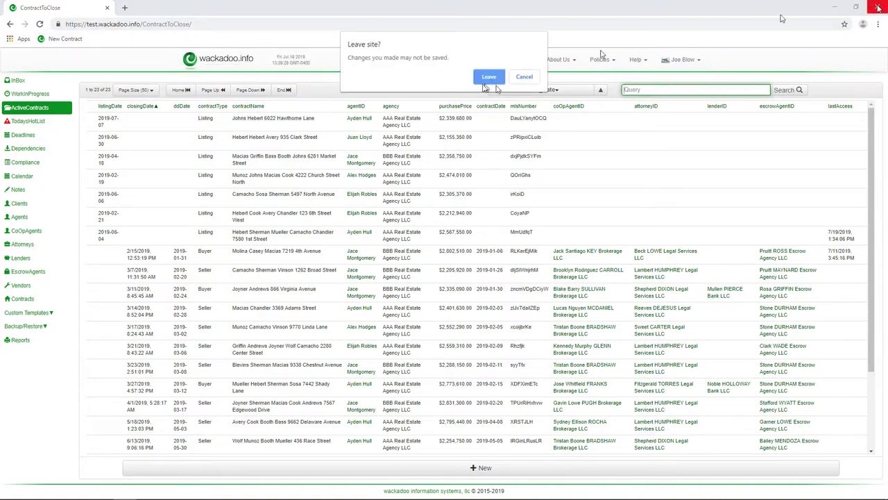
click(493, 78)
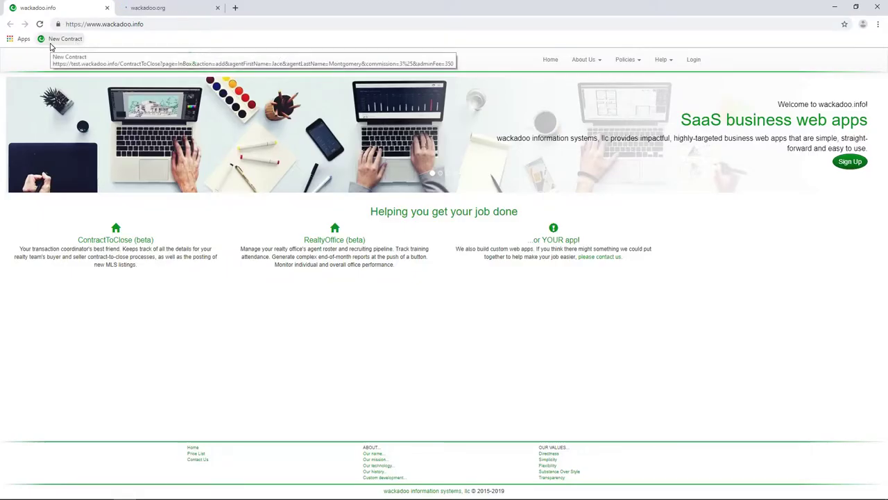
click(50, 43)
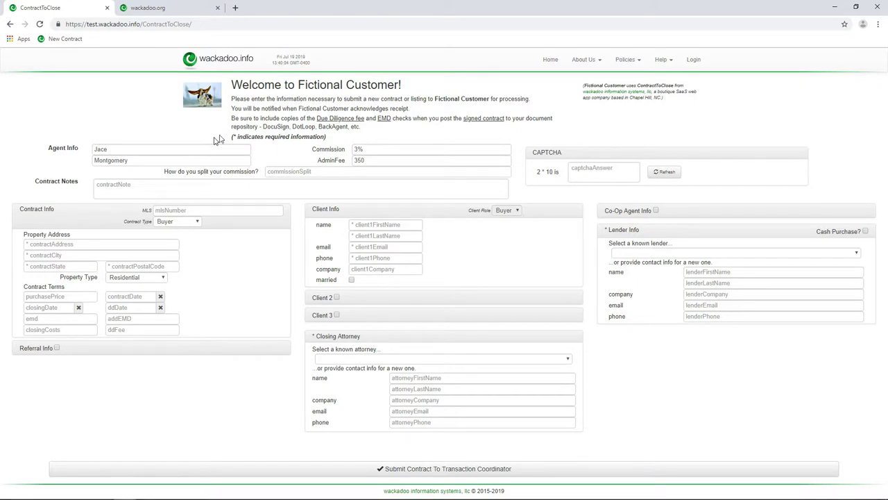
click(102, 491)
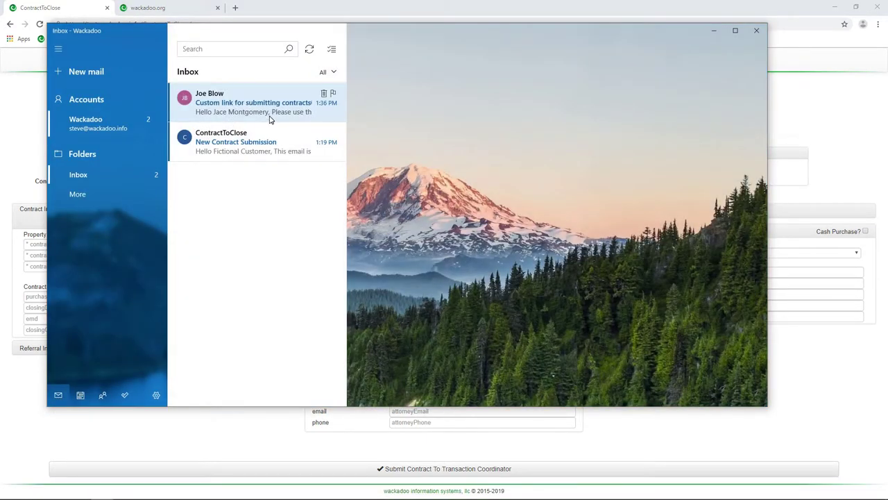
Read the 'Custom link for submitting contracts' email's save-the-link instruction and check the sender's address
click(271, 119)
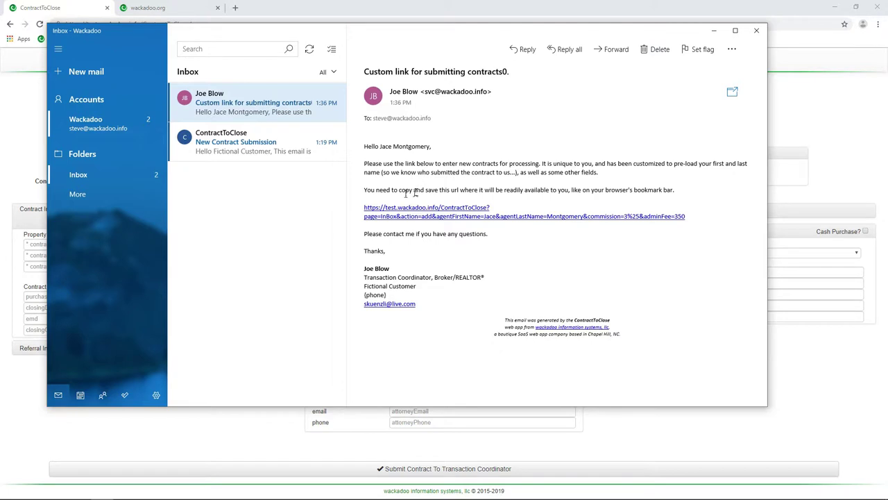
drag(410, 189, 561, 193)
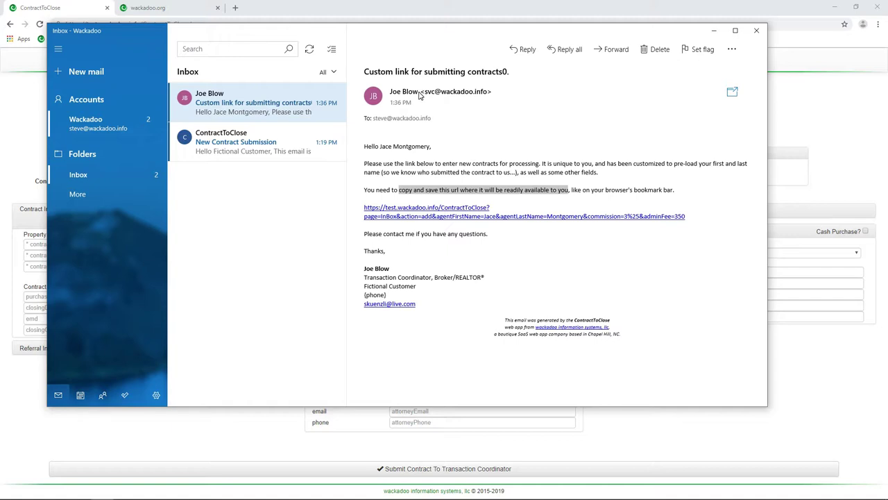
drag(432, 33, 437, 58)
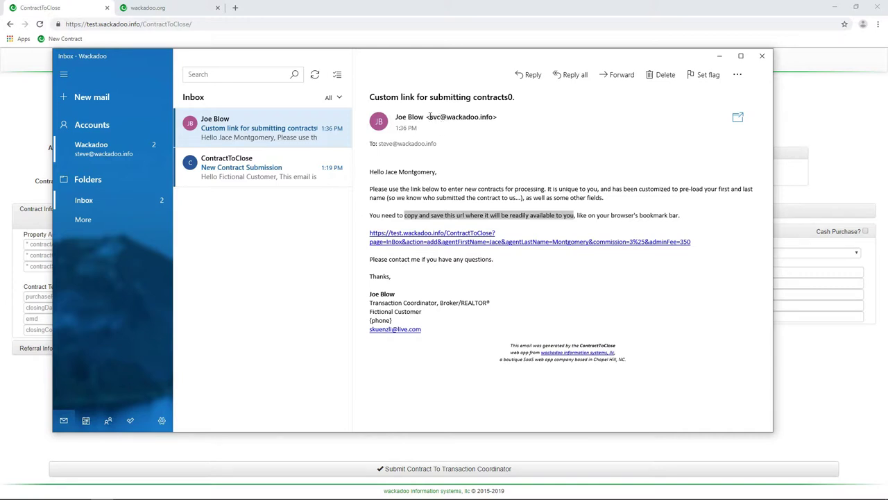
drag(431, 117, 491, 118)
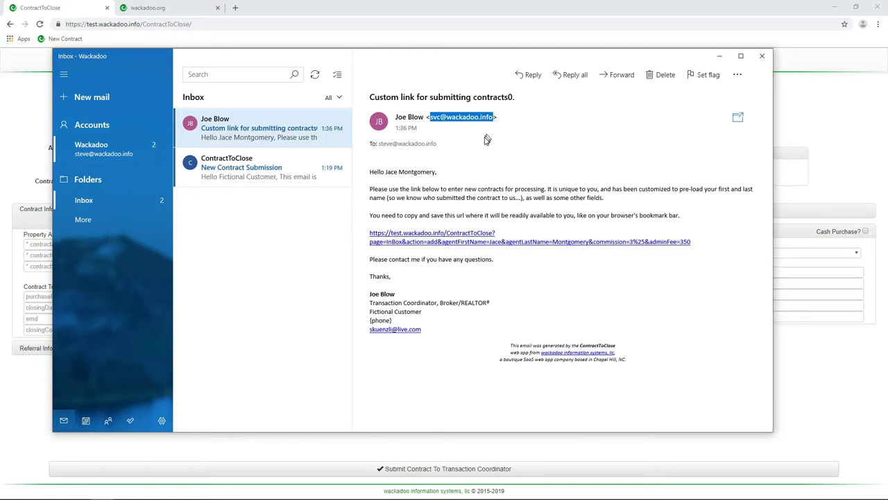
click(471, 141)
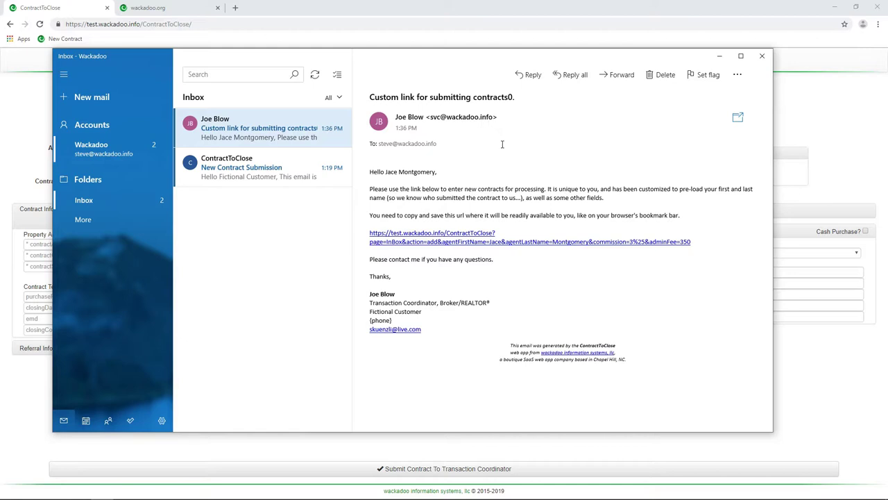
click(764, 61)
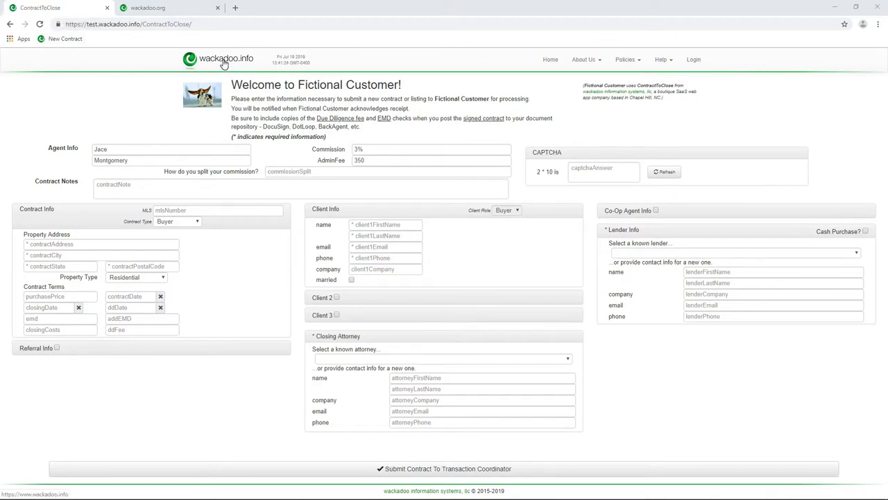
click(224, 62)
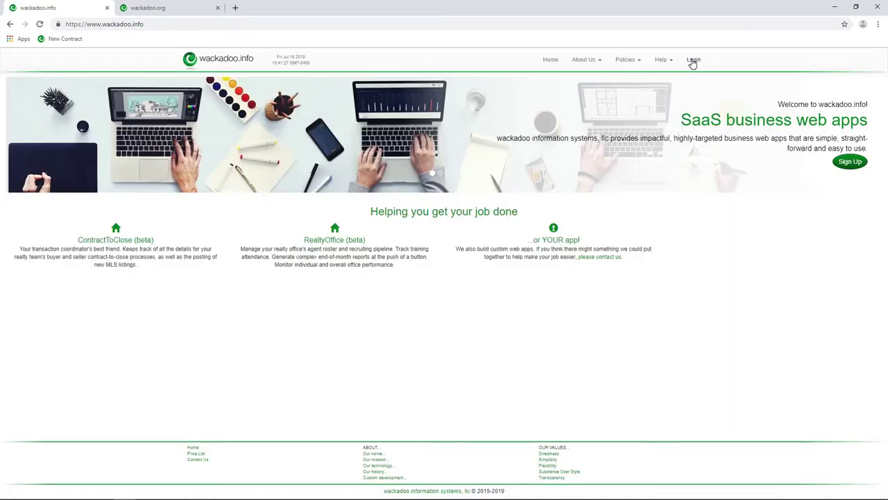
click(691, 60)
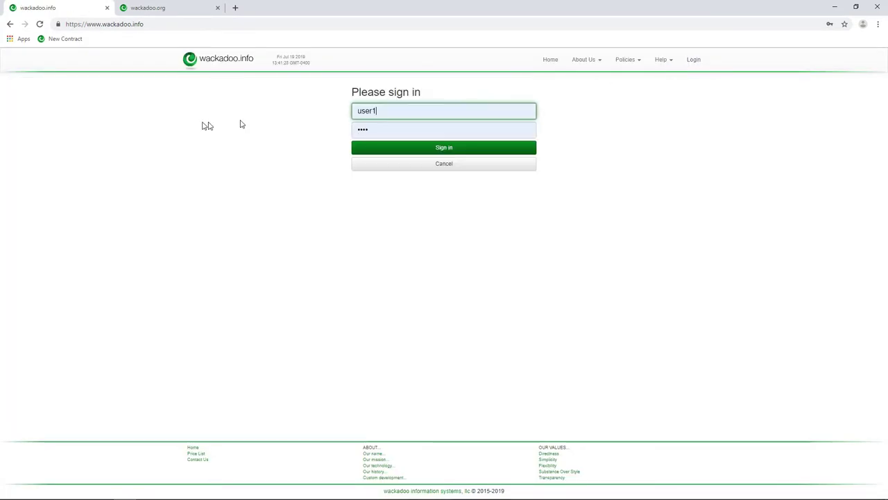
click(438, 148)
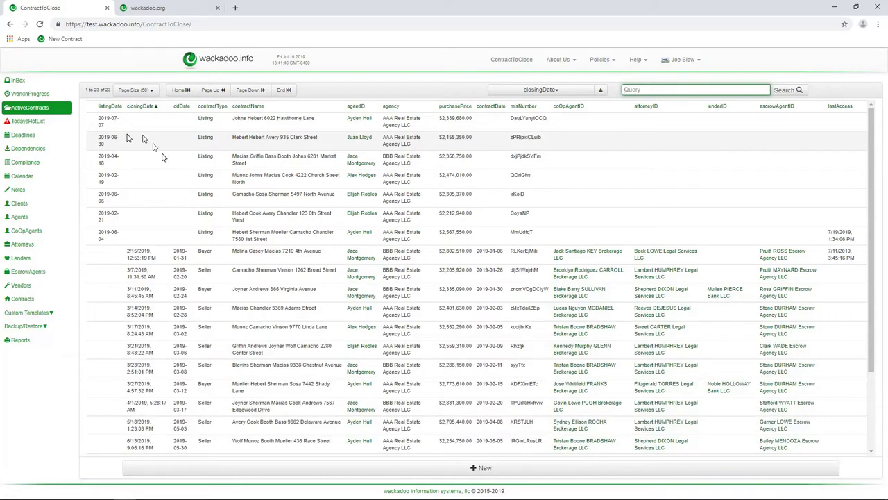
click(327, 254)
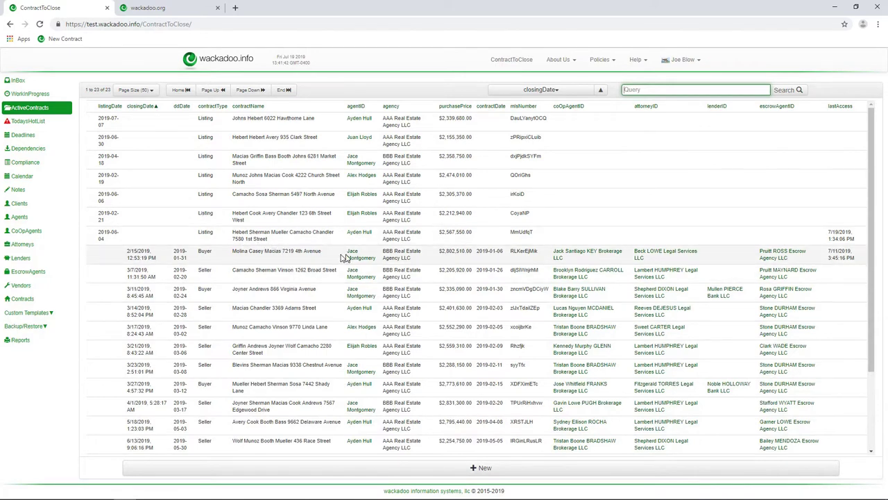
click(299, 256)
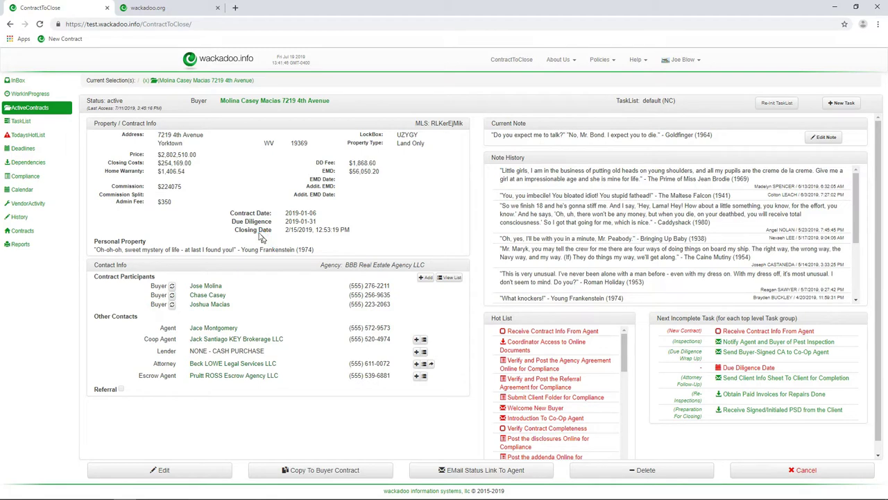
click(22, 122)
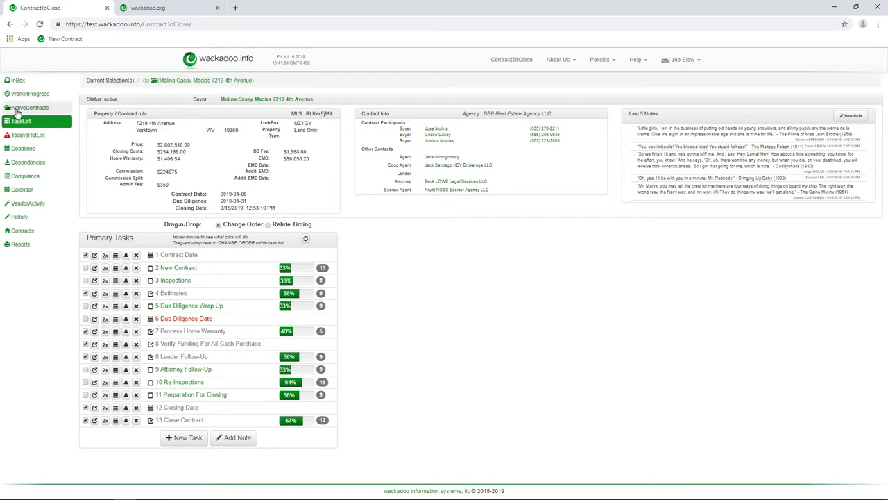
click(17, 110)
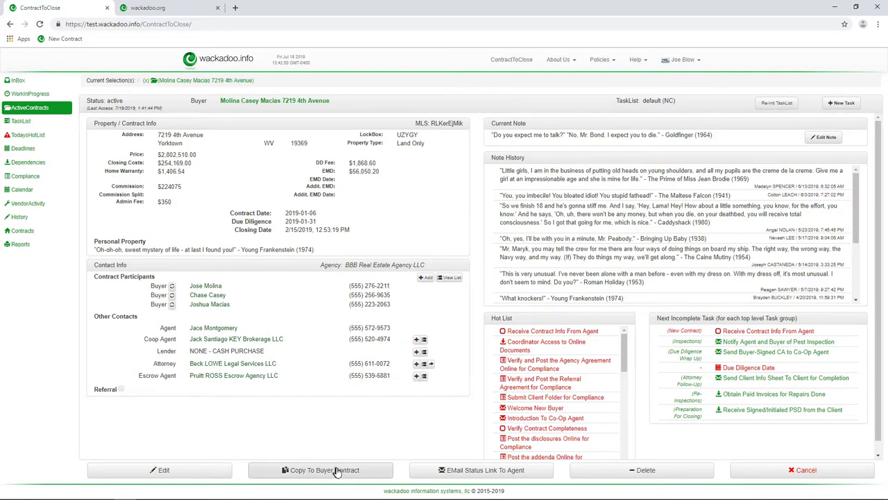
click(471, 471)
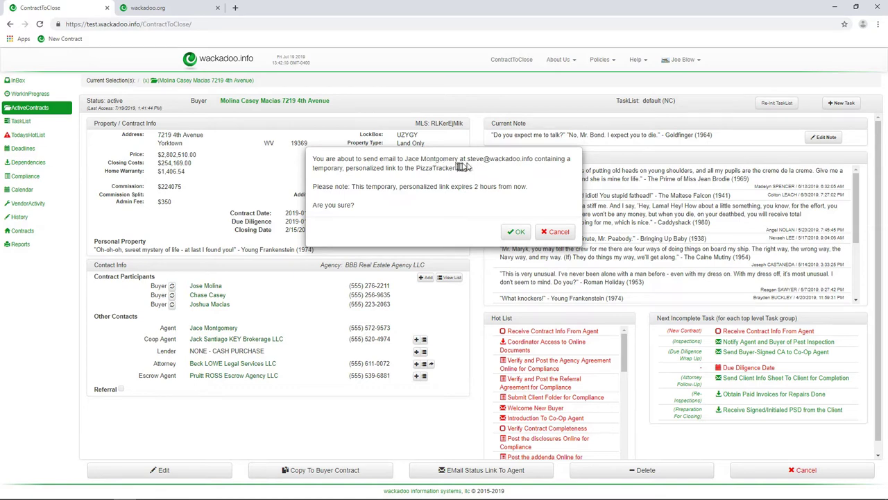
Check the recipient address and confirm emailing the agent the two-hour PizzaTracker status link
drag(467, 159, 533, 163)
click(524, 172)
click(515, 234)
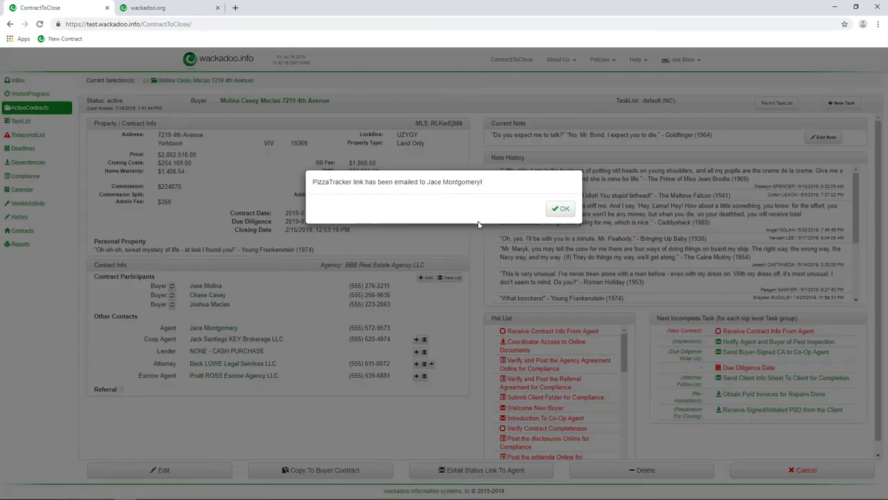
click(561, 210)
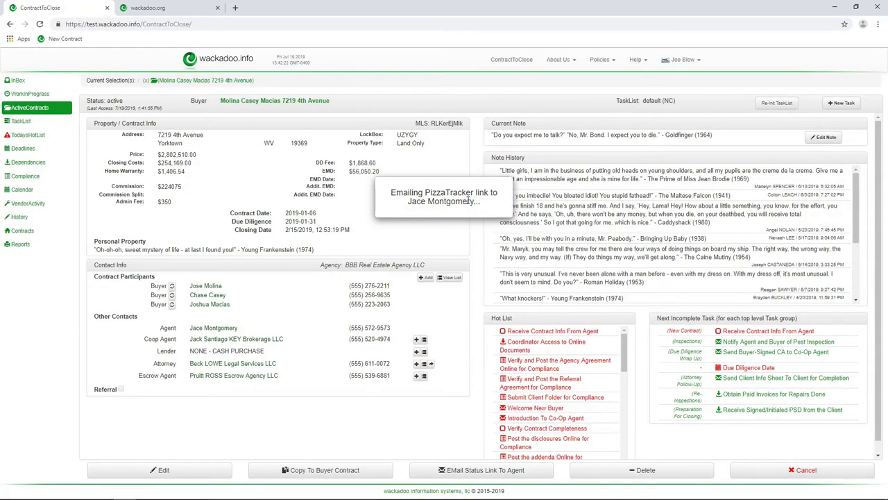
mouse_move(208, 494)
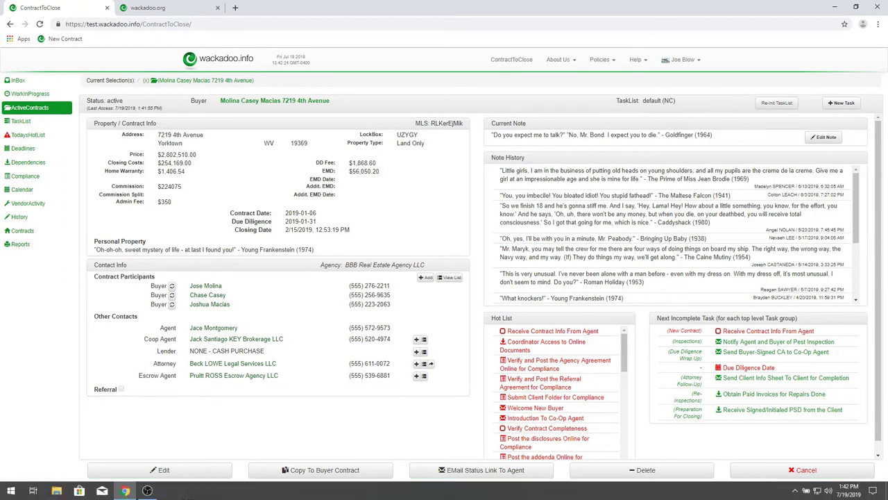
Close Chrome, leave the site, and sync Mail until the PizzaTracker link email arrives
click(877, 9)
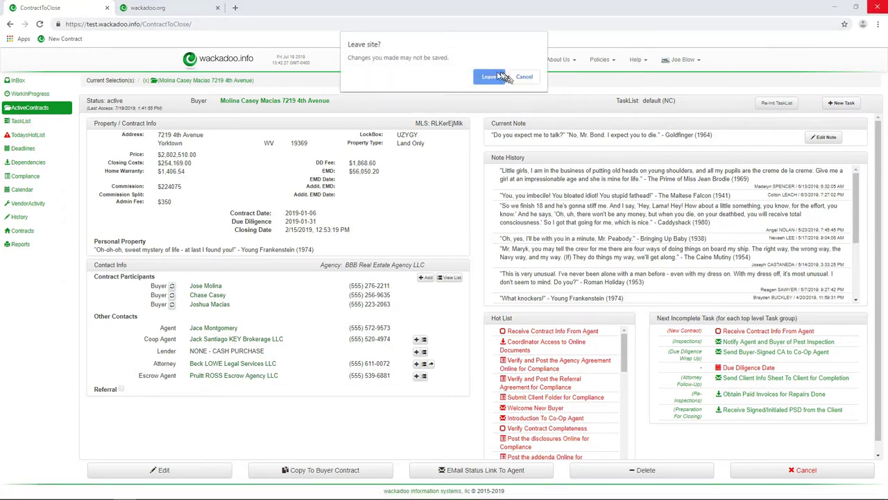
click(487, 76)
mouse_move(55, 497)
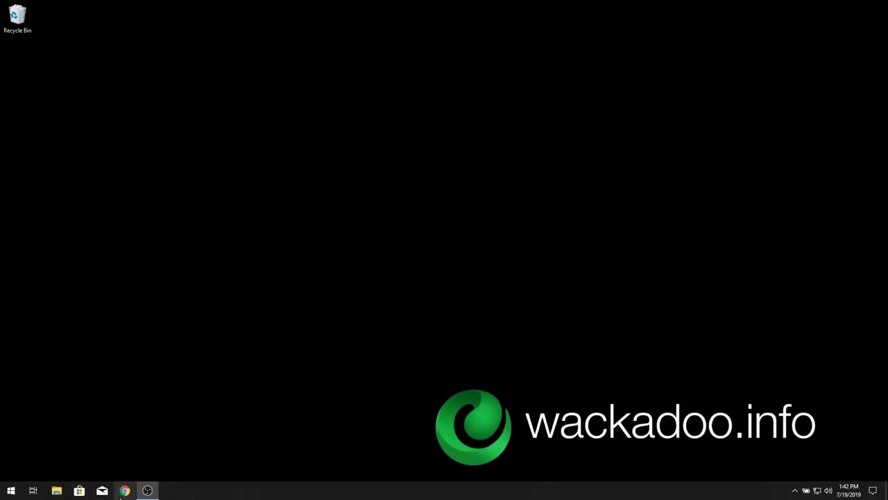
click(103, 491)
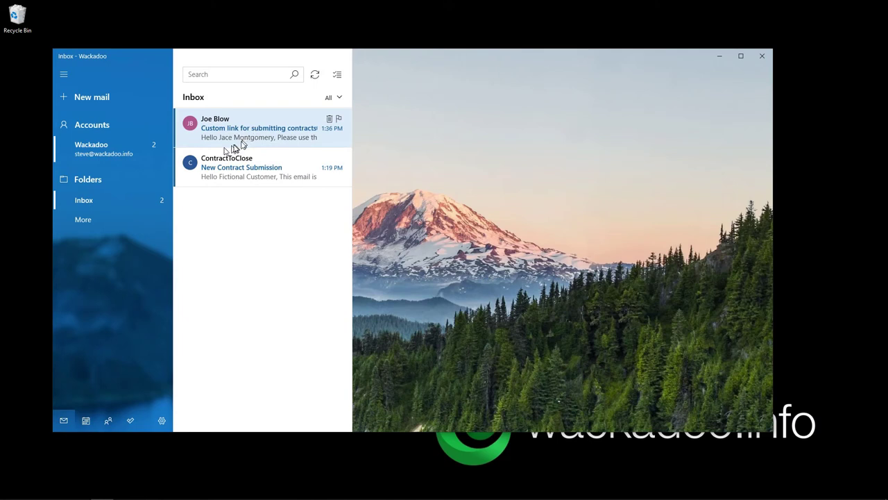
click(314, 74)
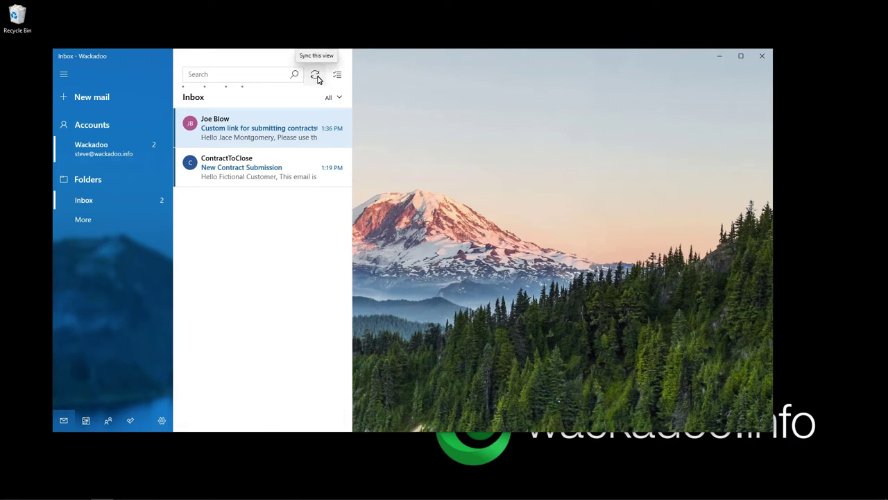
drag(393, 55, 429, 51)
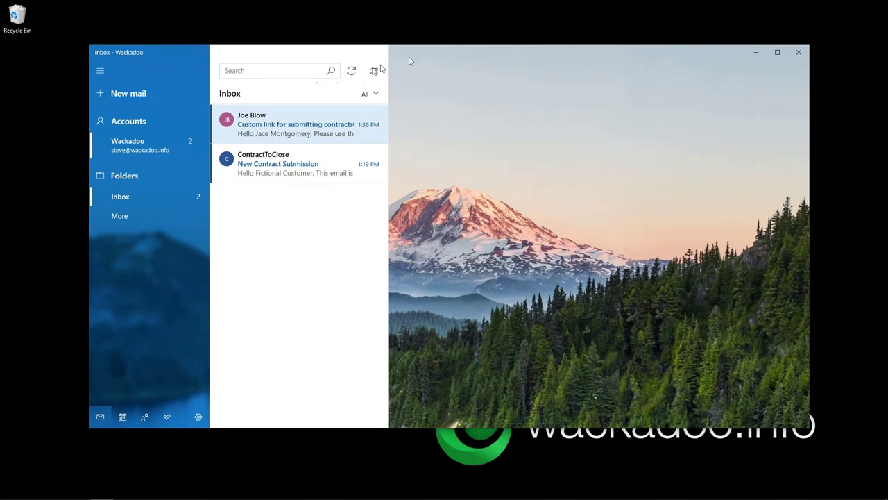
click(351, 74)
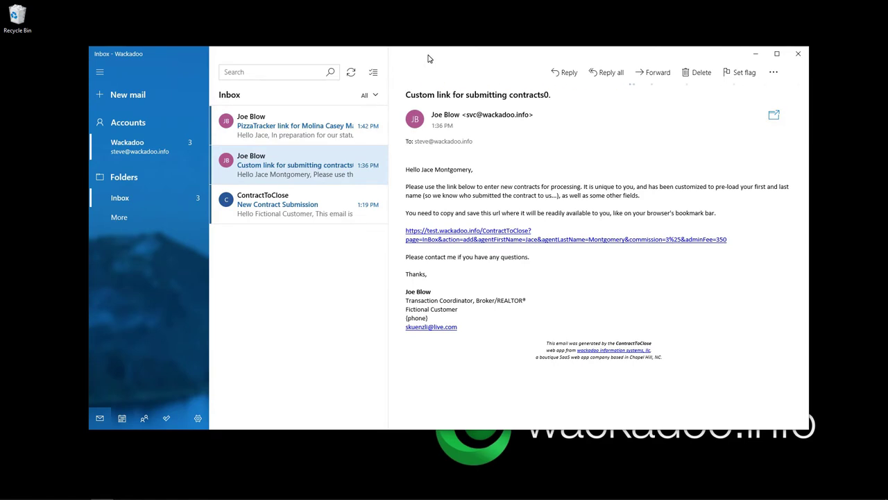
Open the PizzaTracker link email and read the sentence about the status call
click(281, 140)
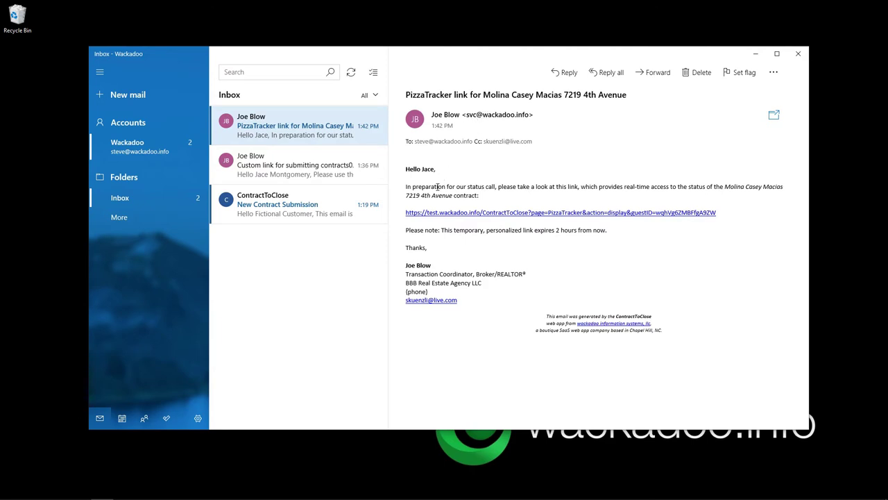
drag(438, 186, 512, 190)
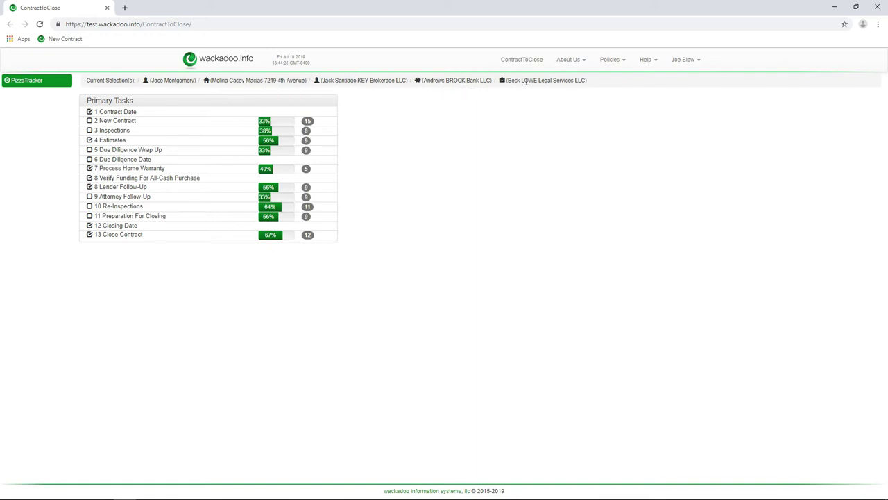
Expand New Contract, Process Contract, Disclosures, Estimates and Electrical Repair Estimate Appointment sub-tasks
click(311, 122)
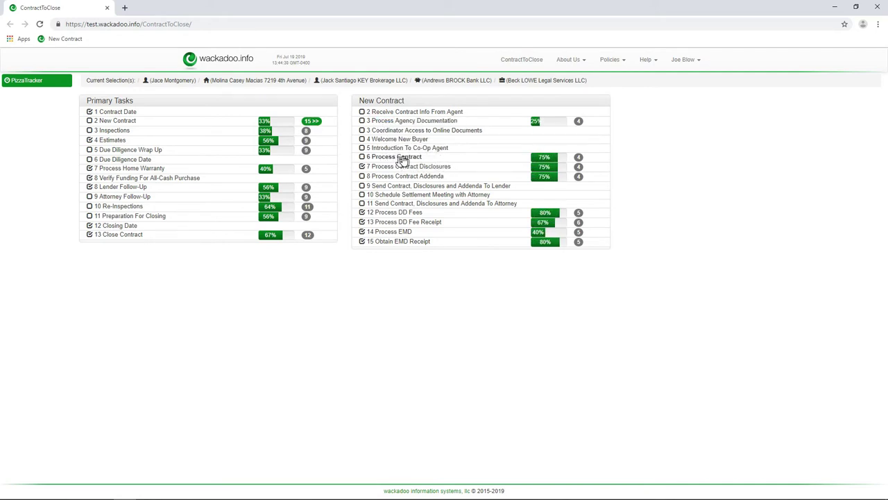
click(401, 158)
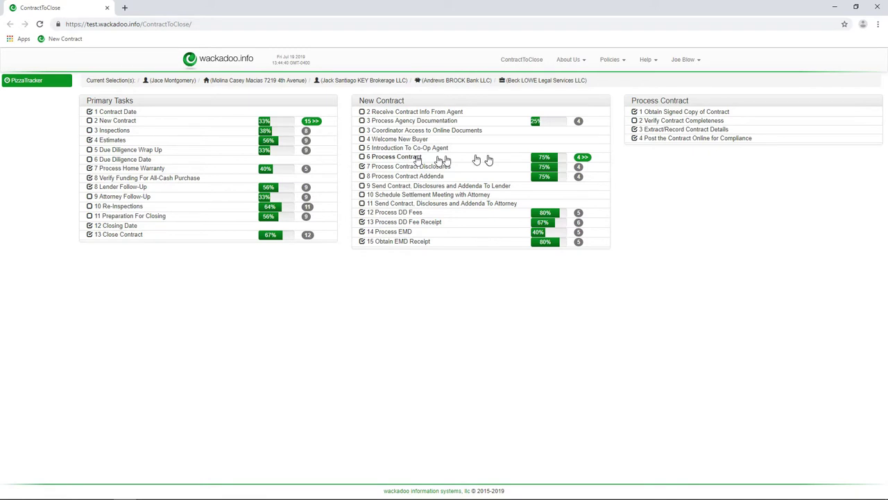
click(580, 167)
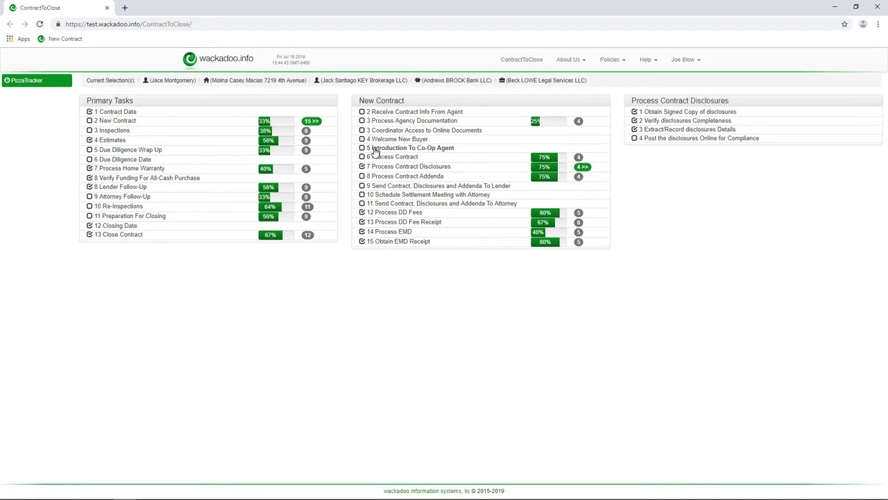
click(307, 141)
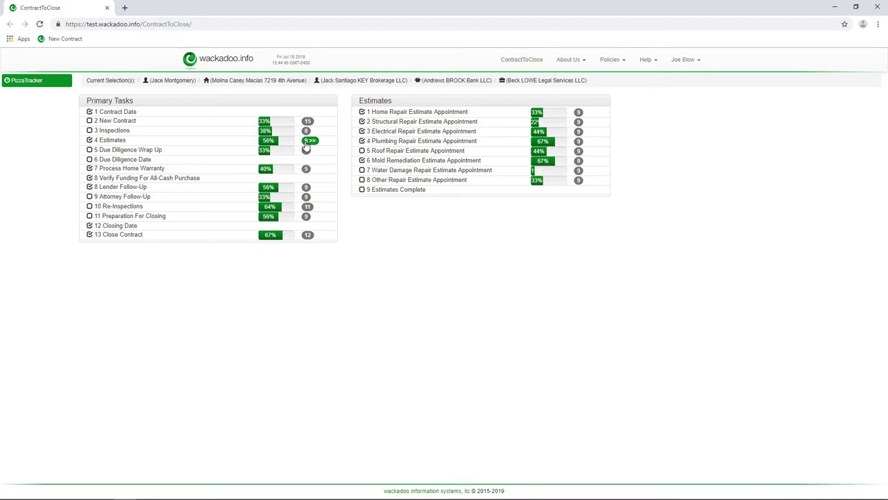
click(581, 133)
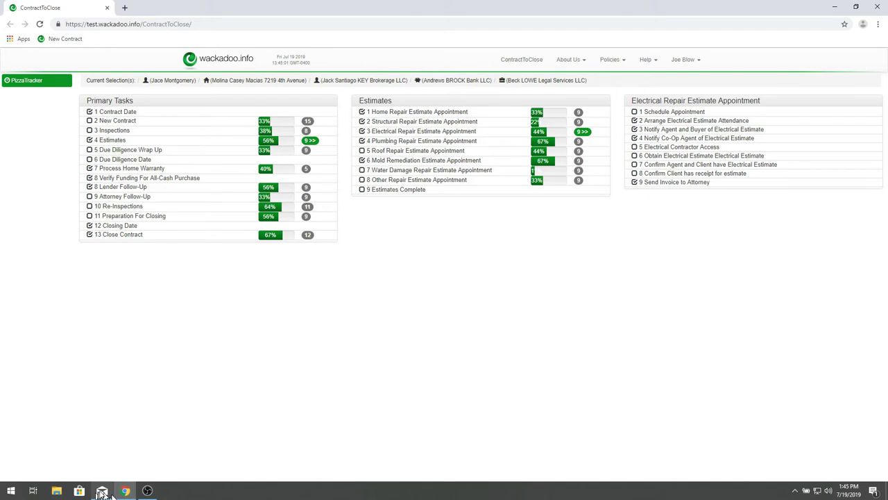
click(102, 491)
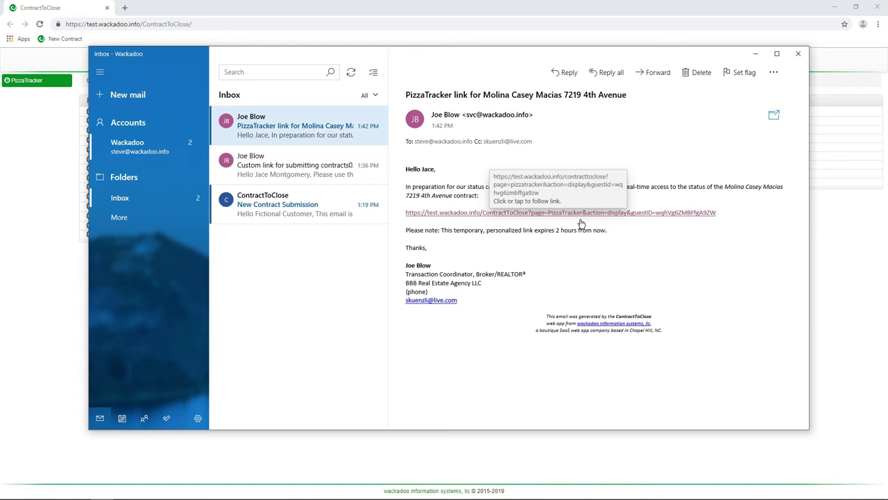
click(449, 4)
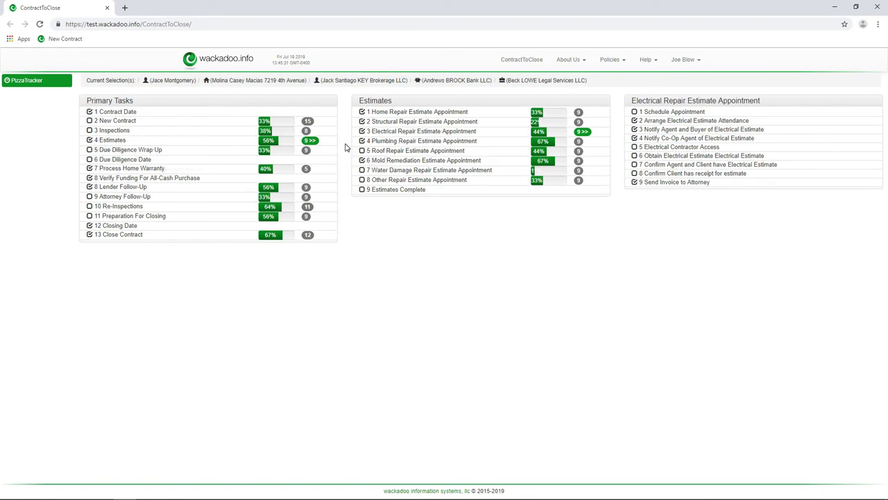
Expand the Mold Remediation Estimate Appointment, Due Diligence Wrap Up and Process Additional EMD sub-tasks
click(408, 161)
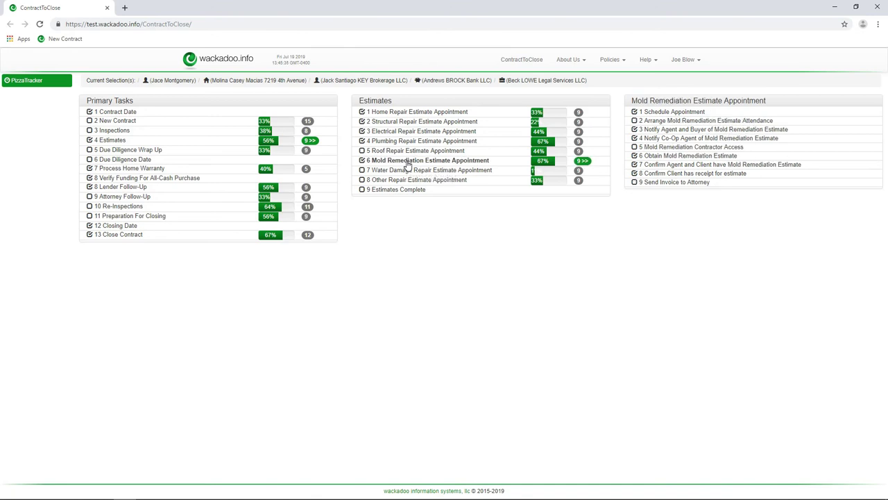
click(130, 151)
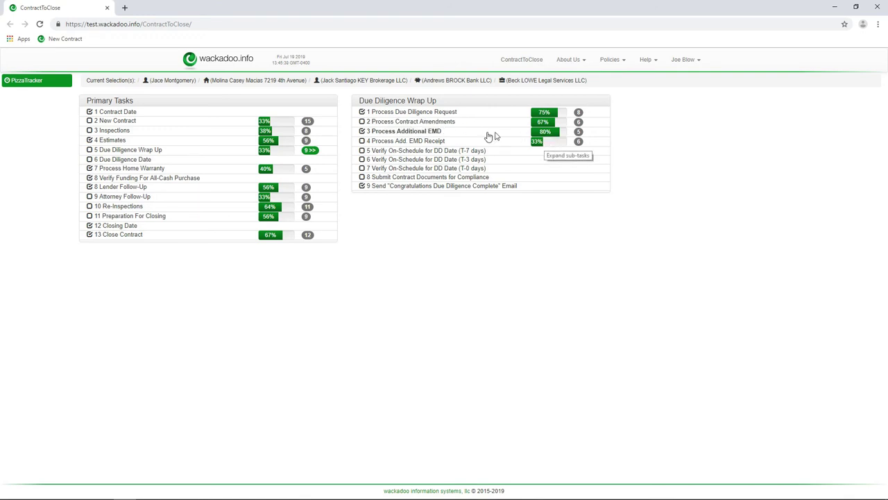
click(416, 133)
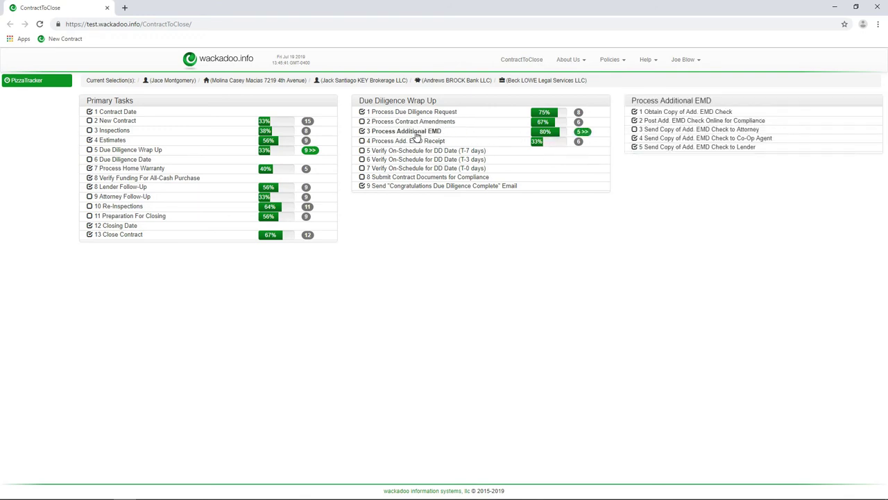